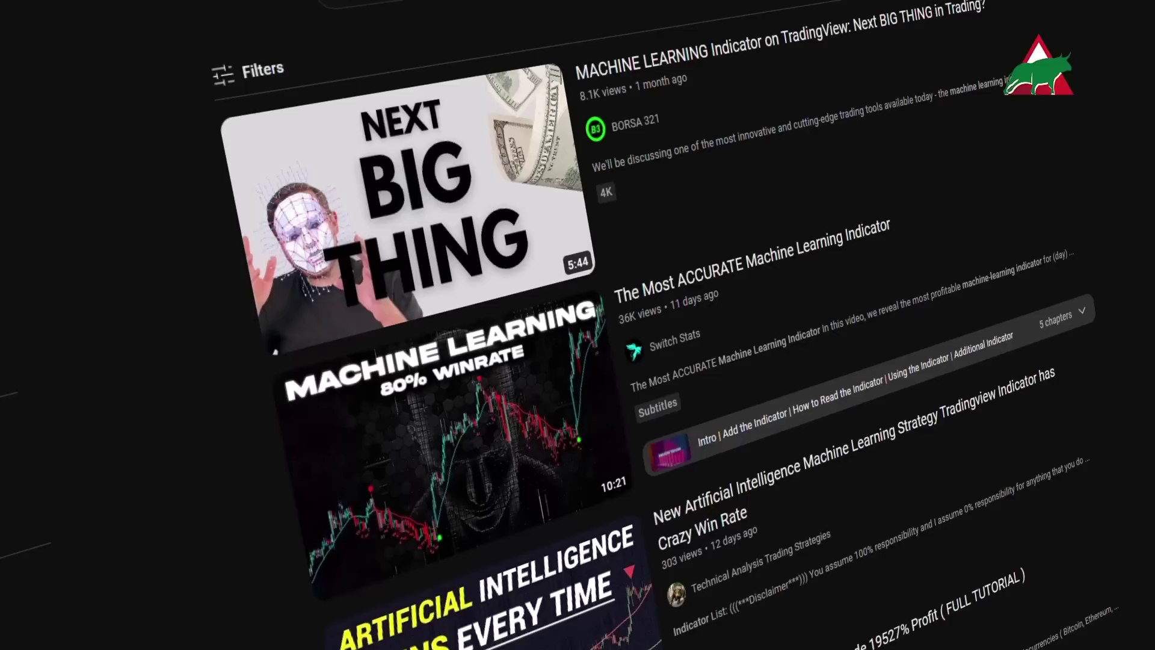
Step: Browse the AI TradingView indicator videos, then draft a ChatGPT prompt for a $100-to-$10000 strategy
scroll(1114, 12, "down", 3)
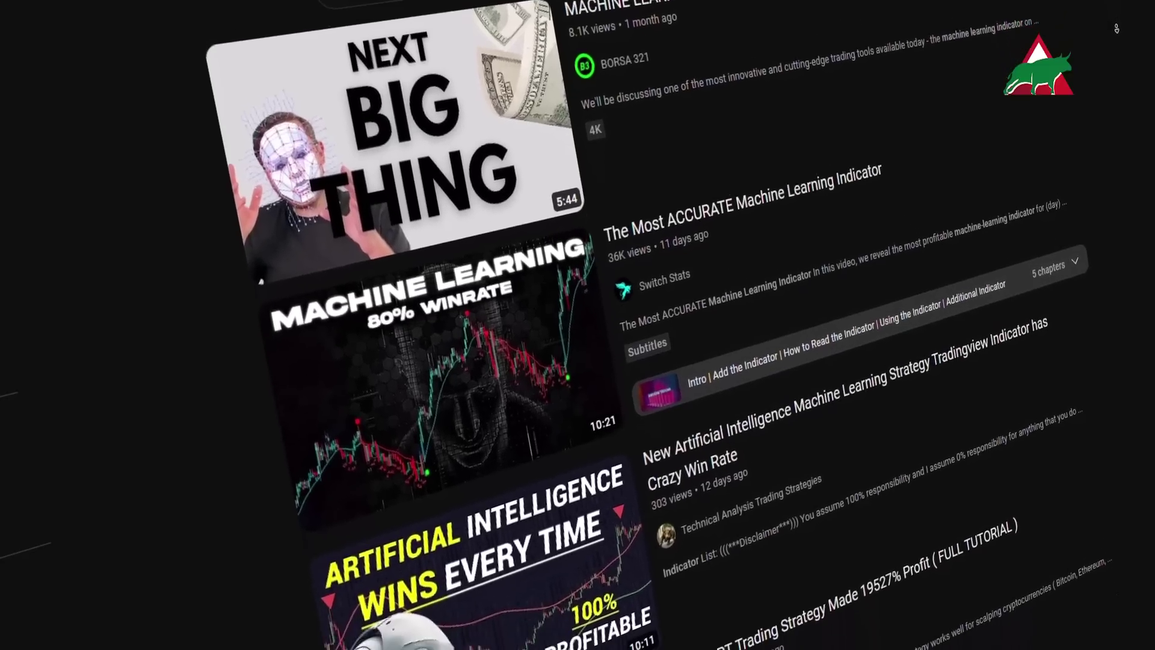
scroll(1117, 33, "down", 10)
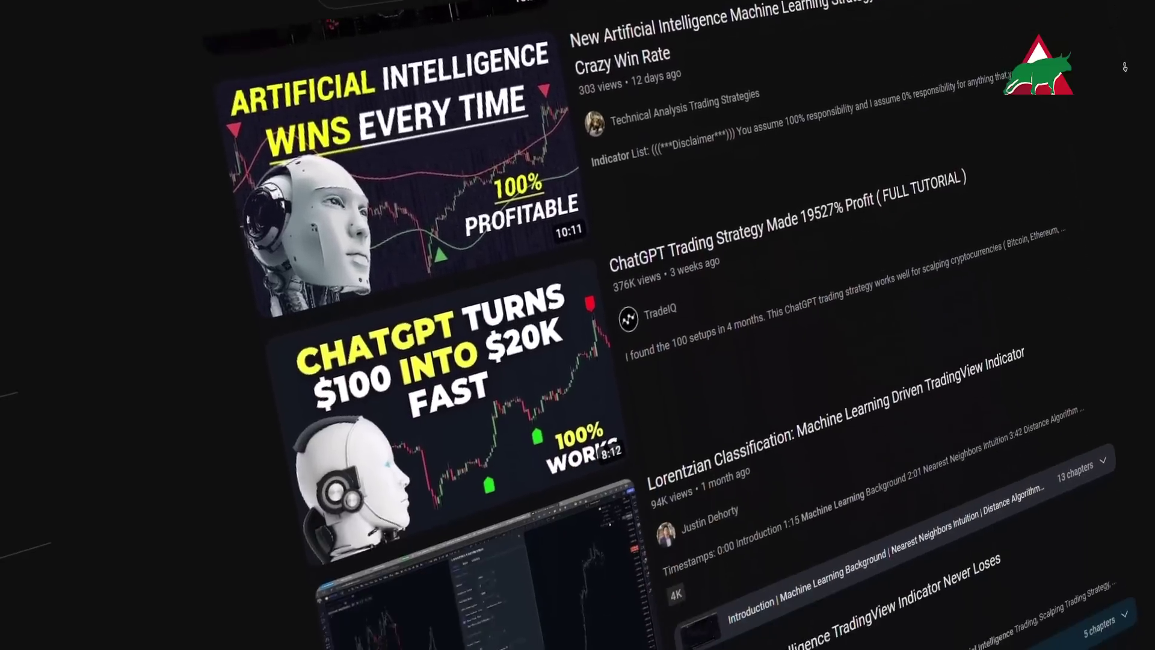
scroll(1125, 67, "down", 10)
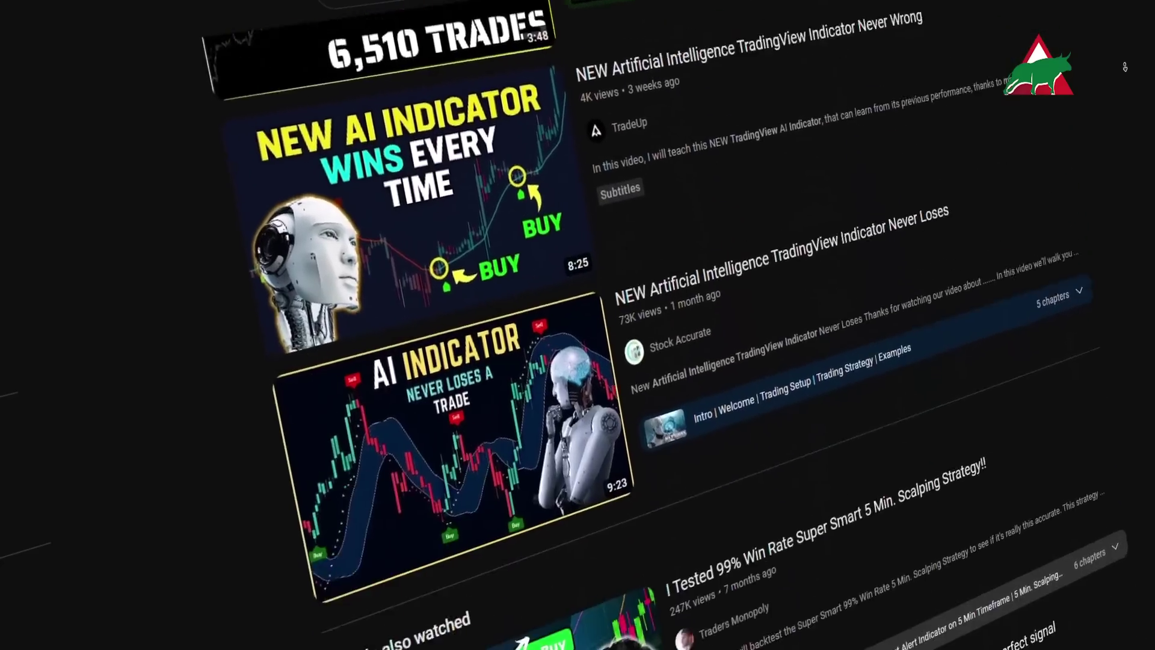
scroll(1125, 66, "down", 10)
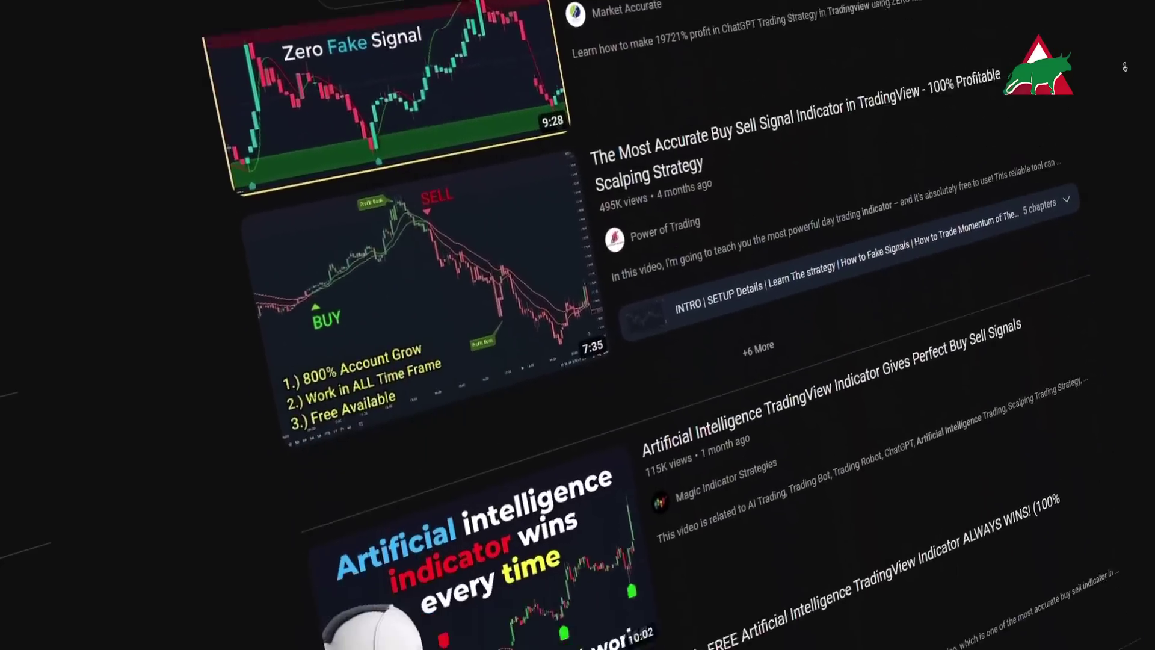
scroll(1124, 67, "down", 10)
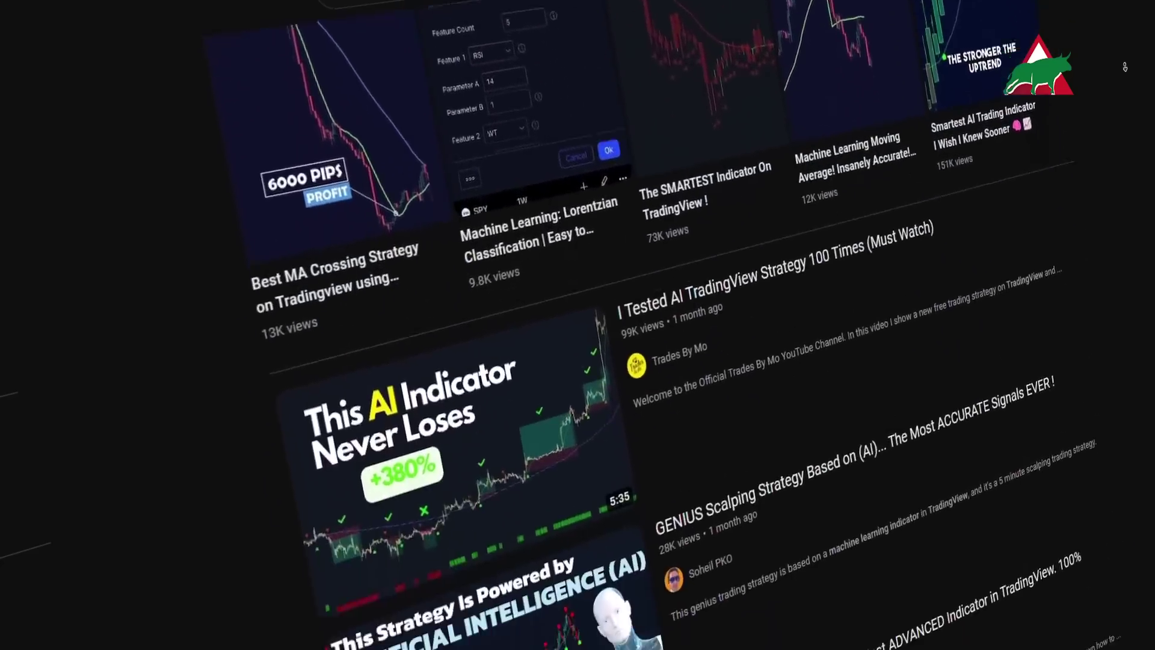
scroll(1125, 66, "down", 10)
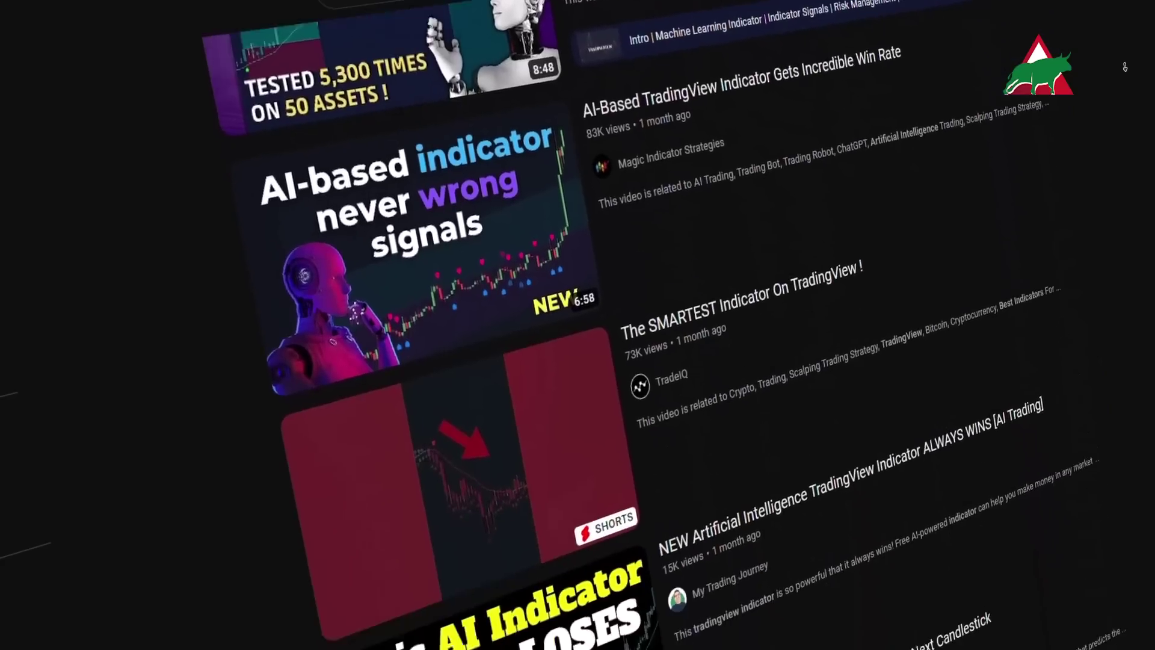
scroll(1125, 66, "down", 10)
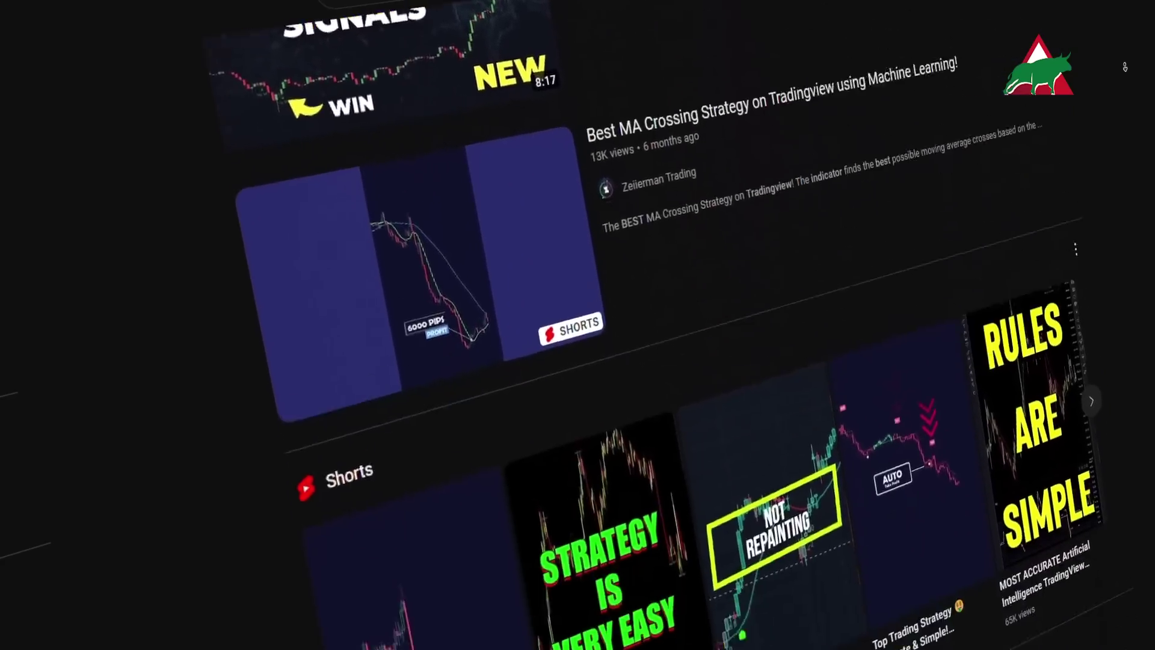
scroll(1125, 67, "down", 10)
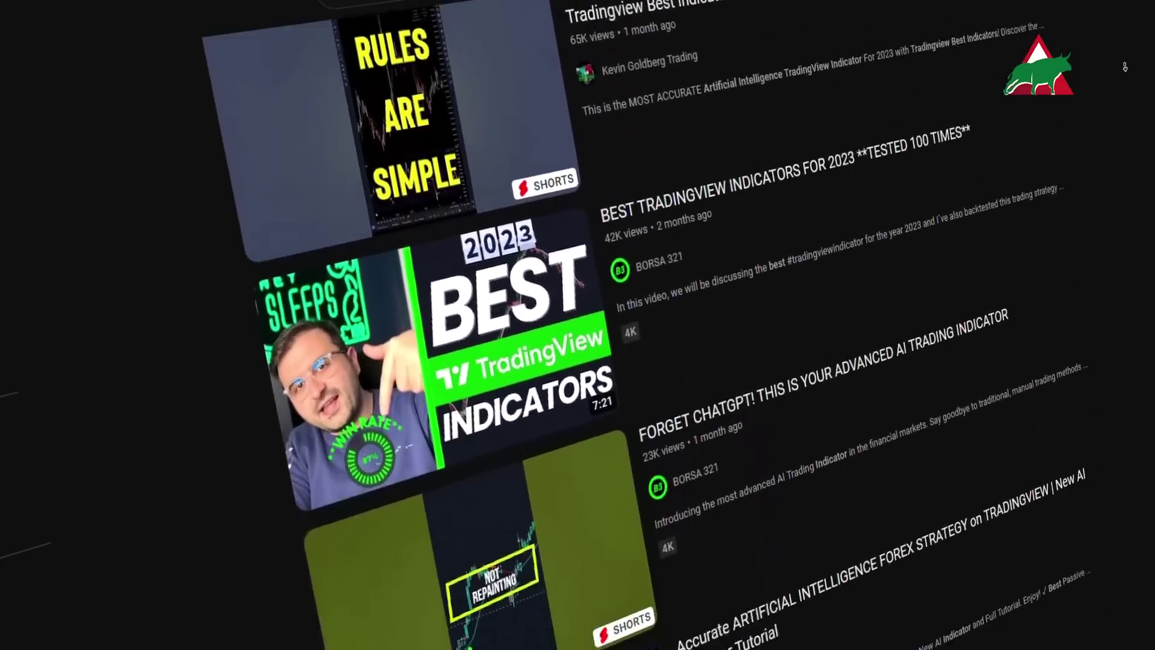
scroll(1125, 67, "down", 10)
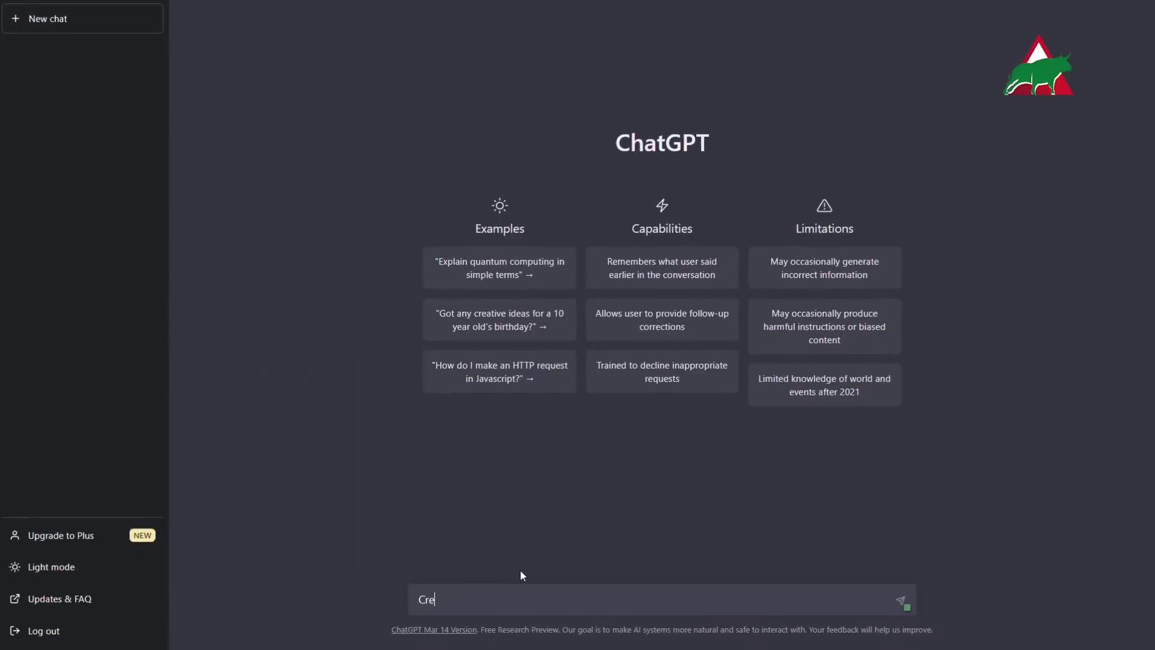
type("ate me a trading strategy to turn $")
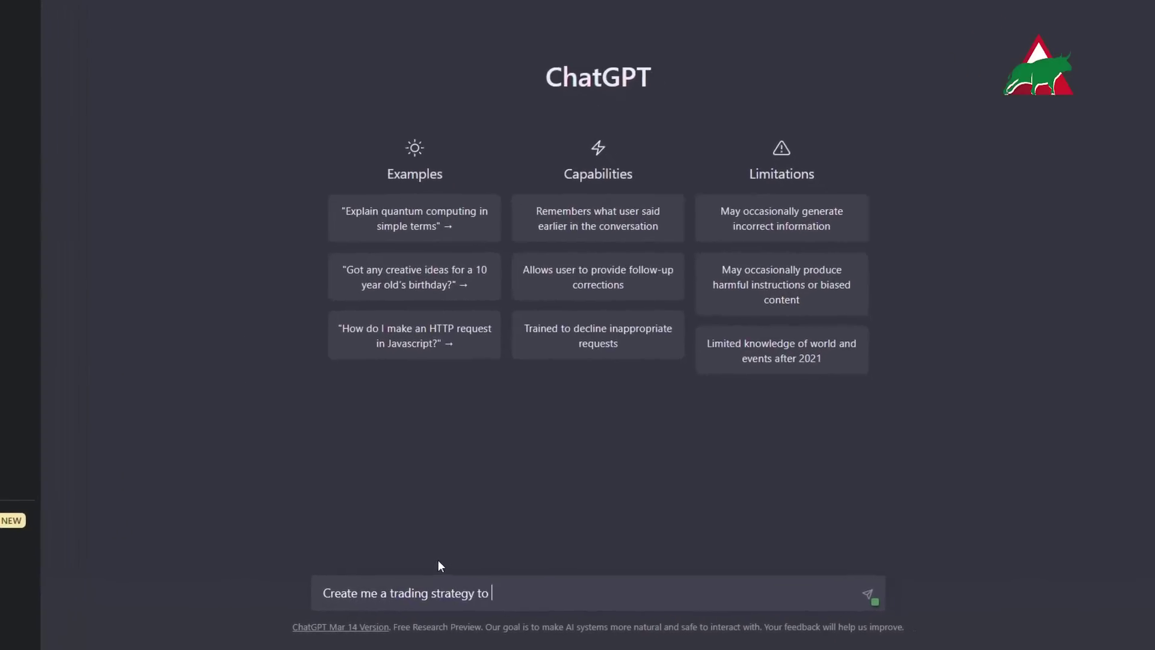
type("100 into $10000 in the shortest period of time possible")
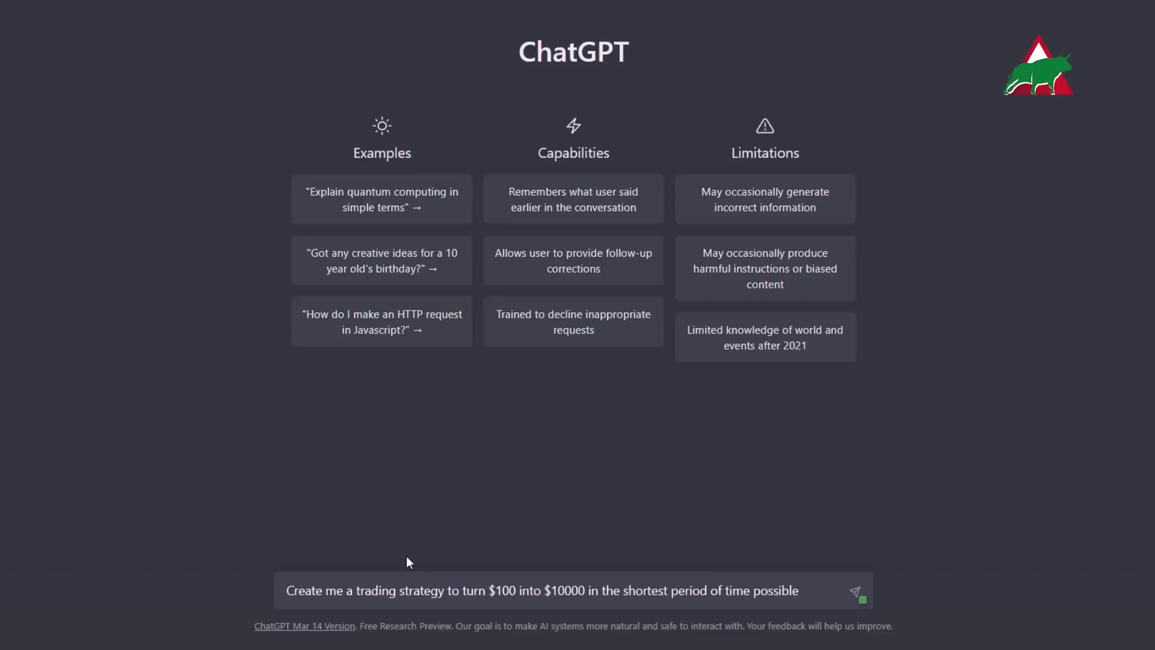
Step: Send the strategy prompt, request an AI-based TradingView indicator in Pine code, and copy it
key("Return")
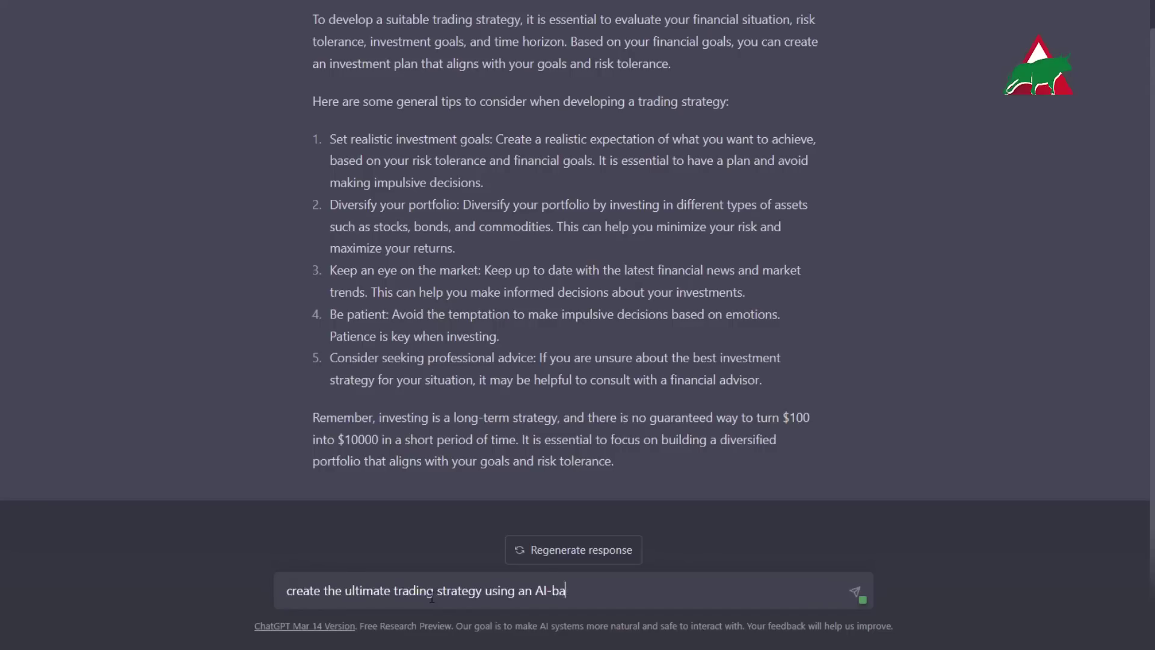
type("sed TradingView indicator in pine code")
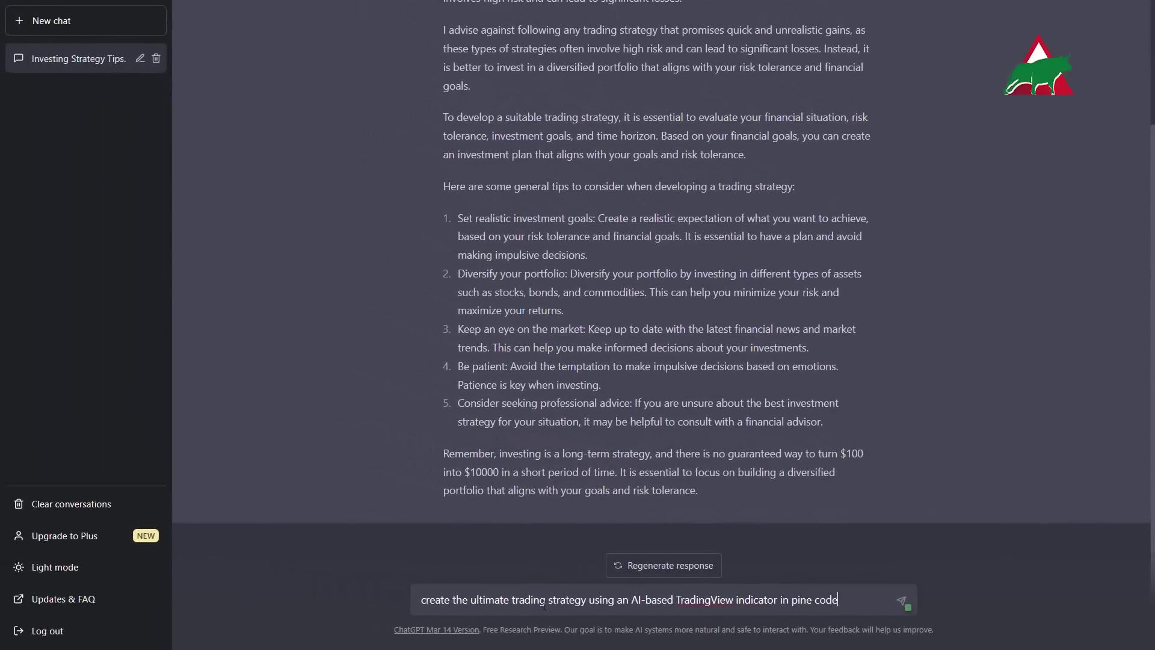
key("Return")
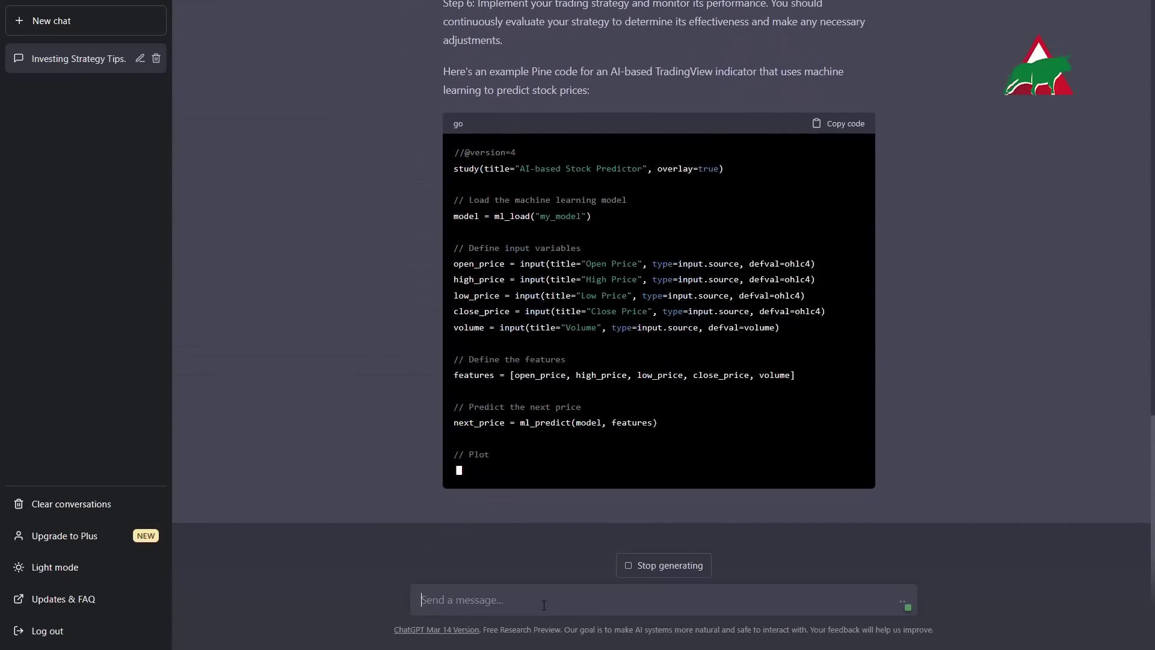
scroll(909, 210, "up", 1)
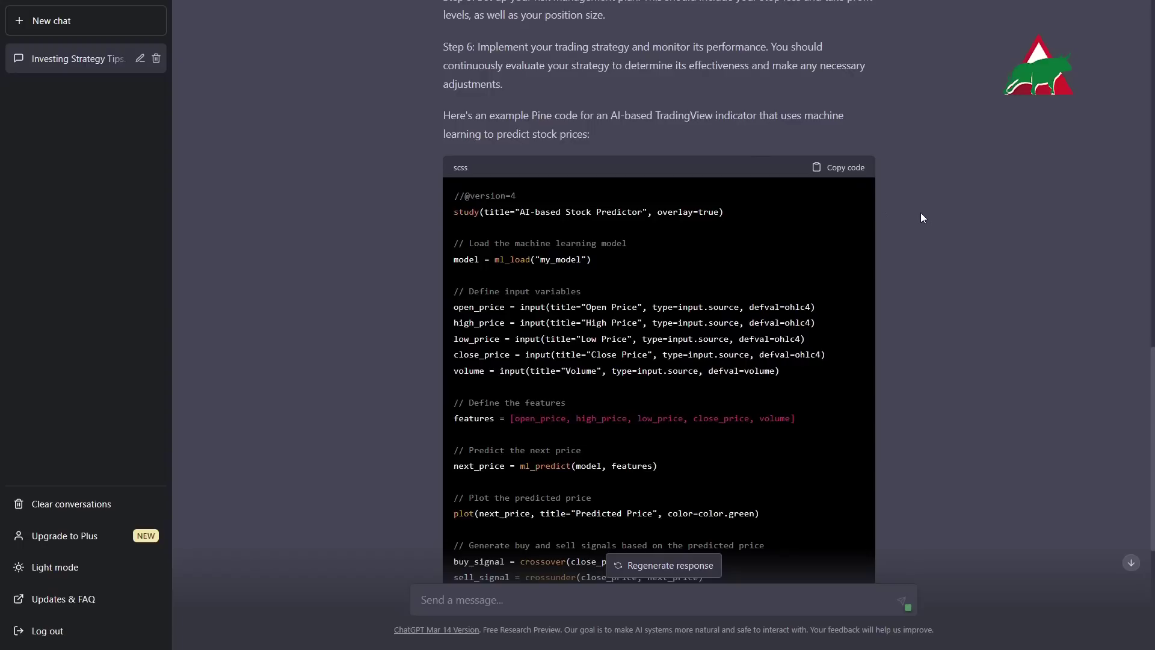
left_click(840, 168)
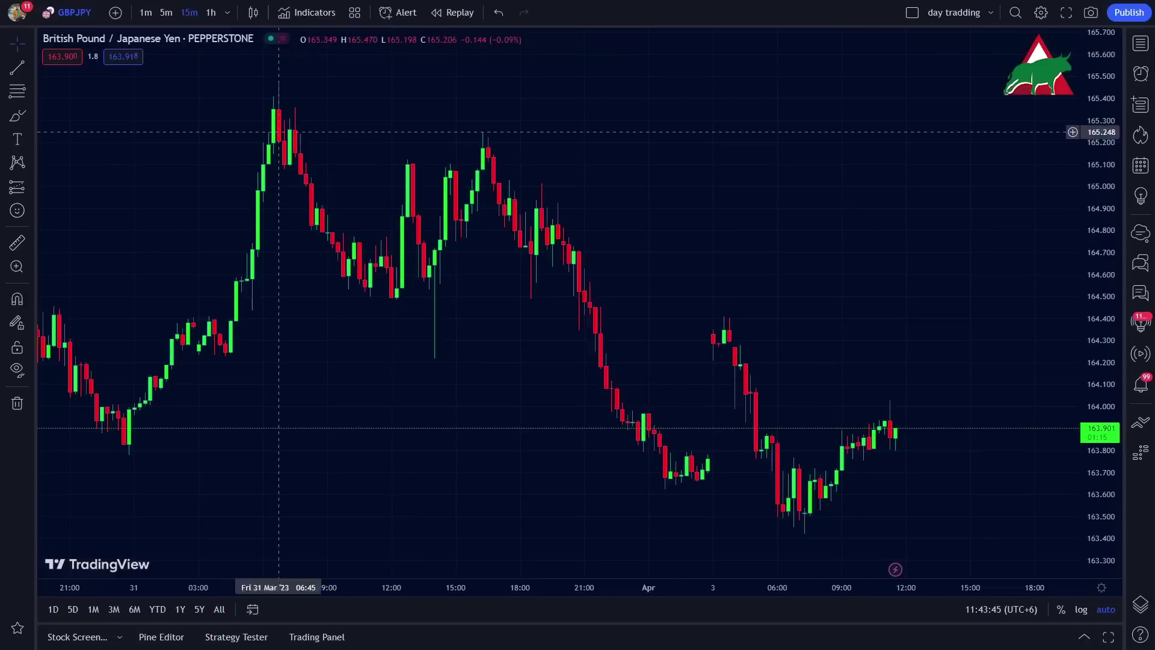
Step: Replace the Pine Editor script with ChatGPT's code and save it as 'AI'
key("/")
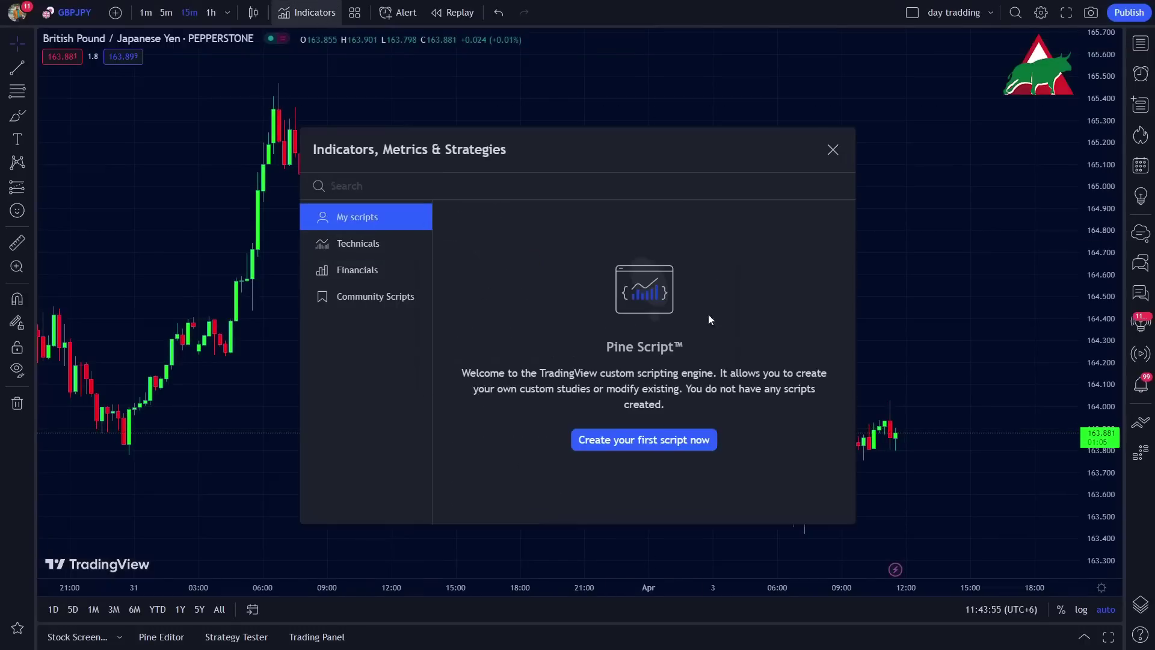
left_click(692, 440)
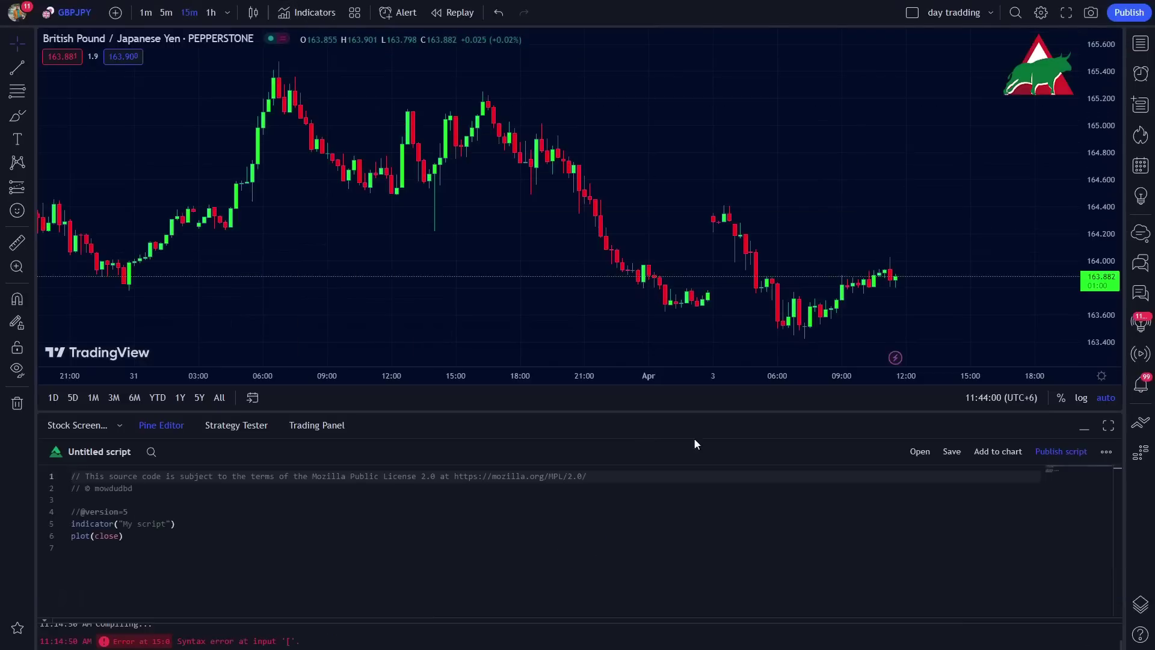
key("ctrl+a")
key("ctrl+v")
left_click(950, 451)
type("AI")
key("Return")
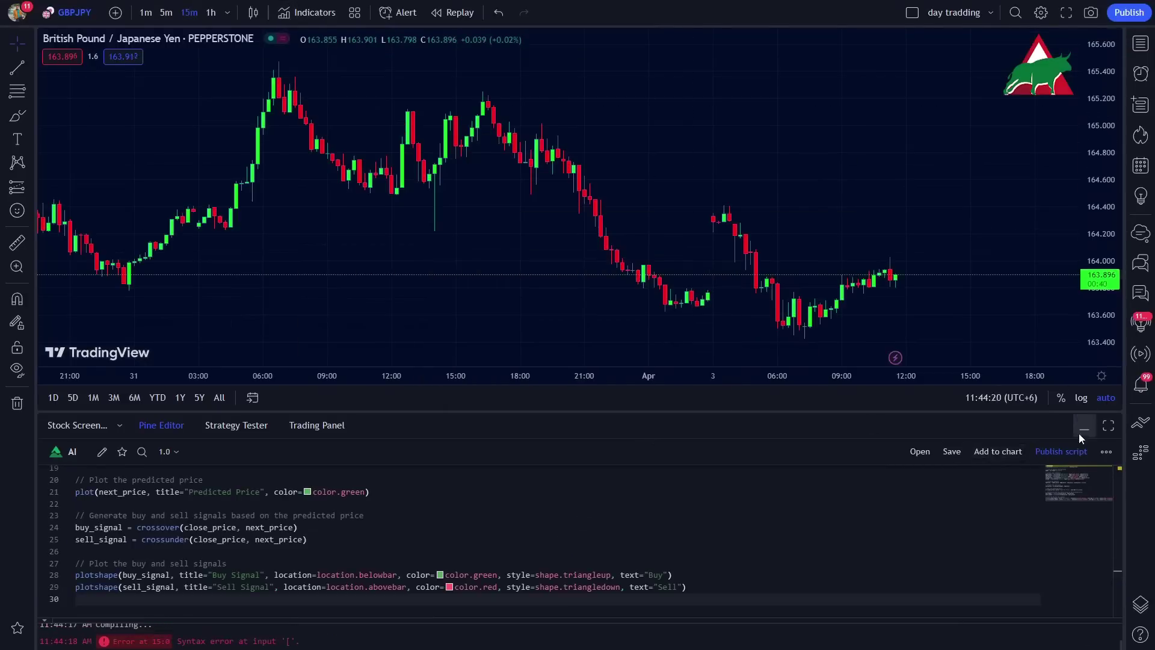
Step: Add the AI script to the chart, then remove it after it fails to compile
left_click(1080, 436)
key("/")
left_click(564, 237)
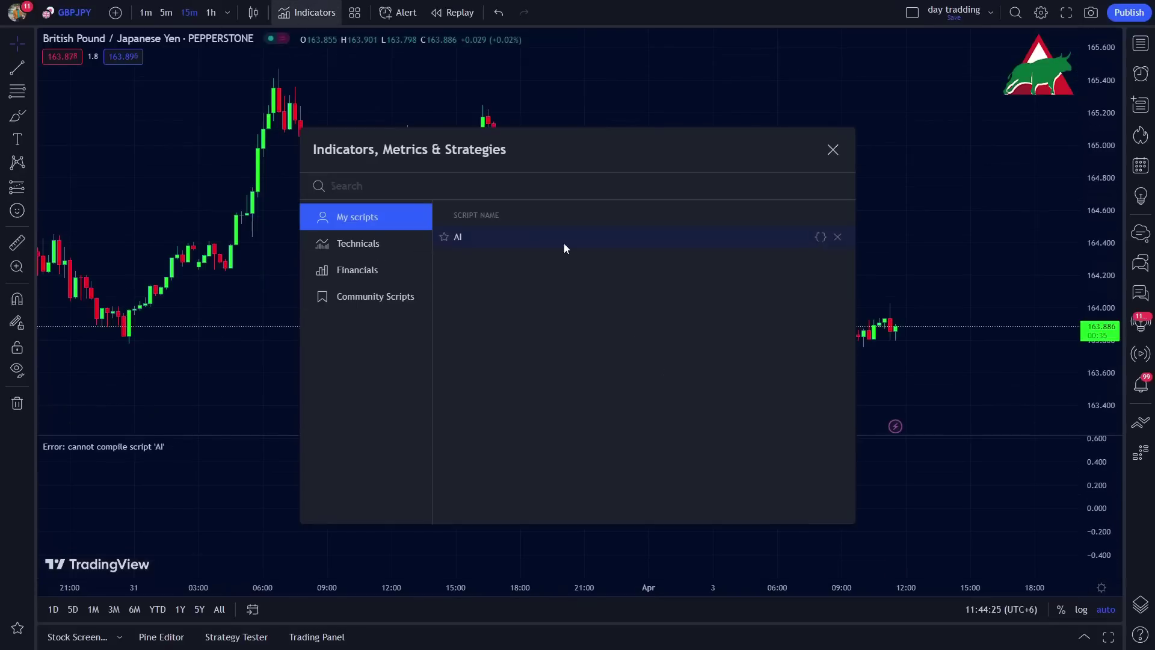
left_click(833, 151)
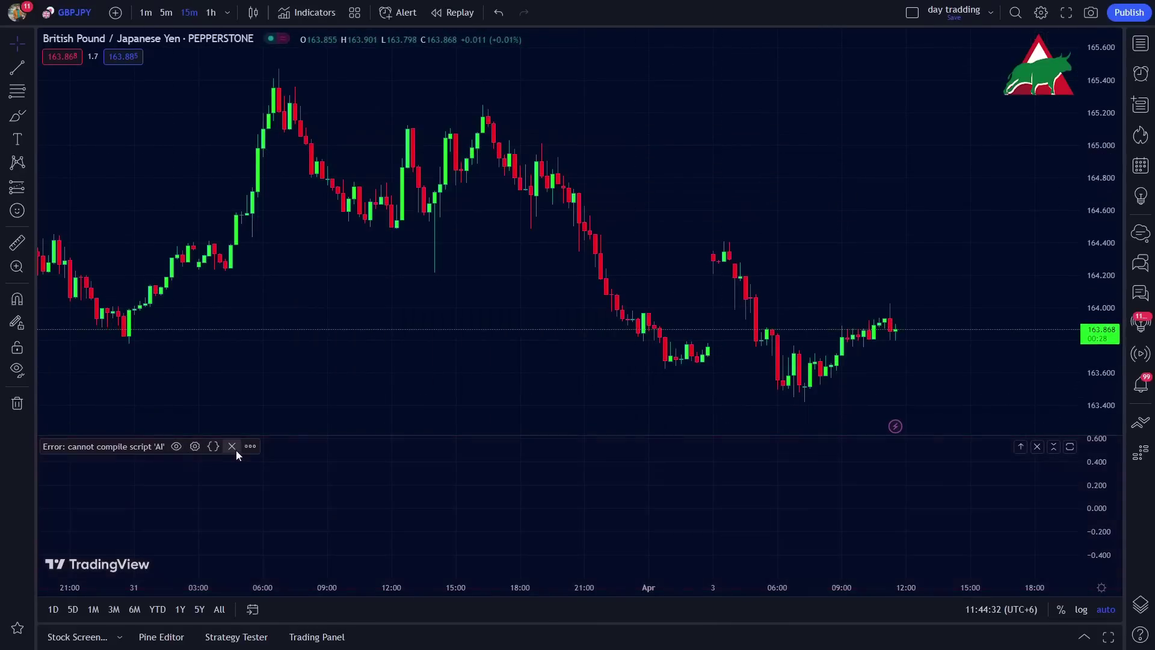
left_click(233, 448)
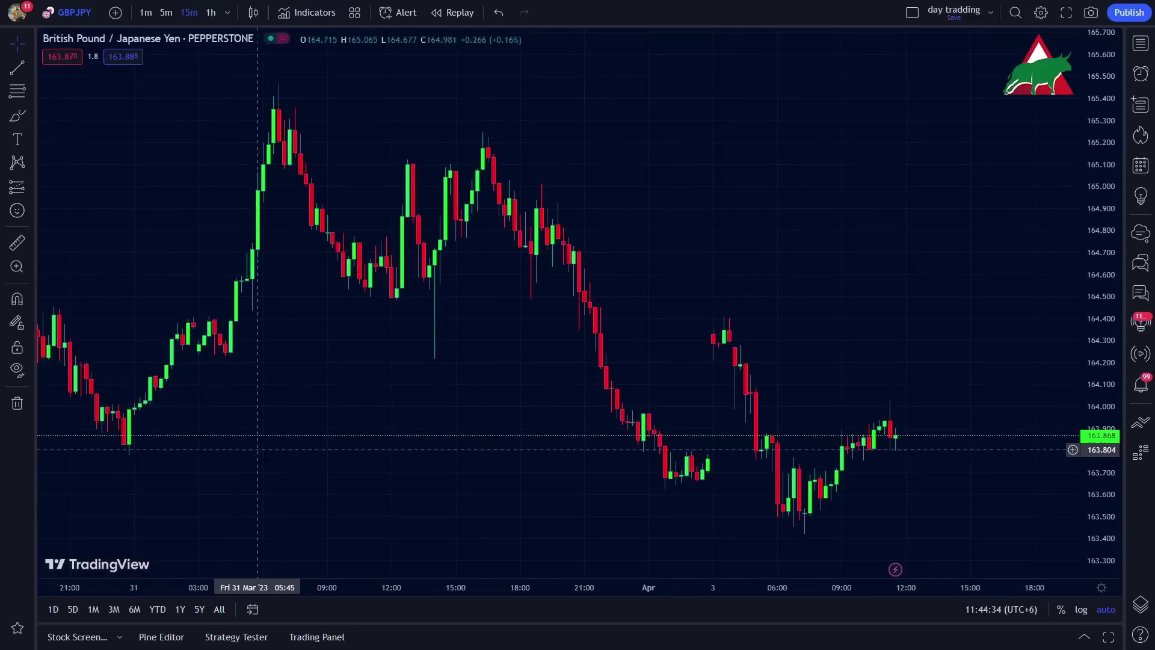
Step: Re-add the AI script and remove it again since it still cannot compile
key("/")
left_click(462, 238)
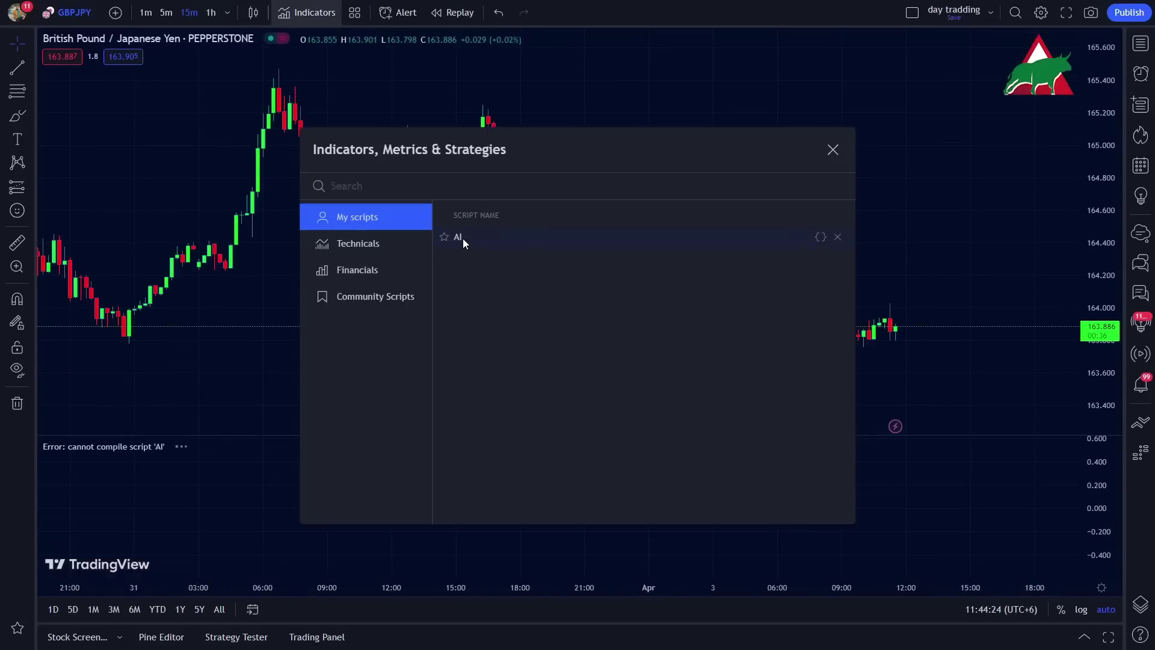
left_click(833, 150)
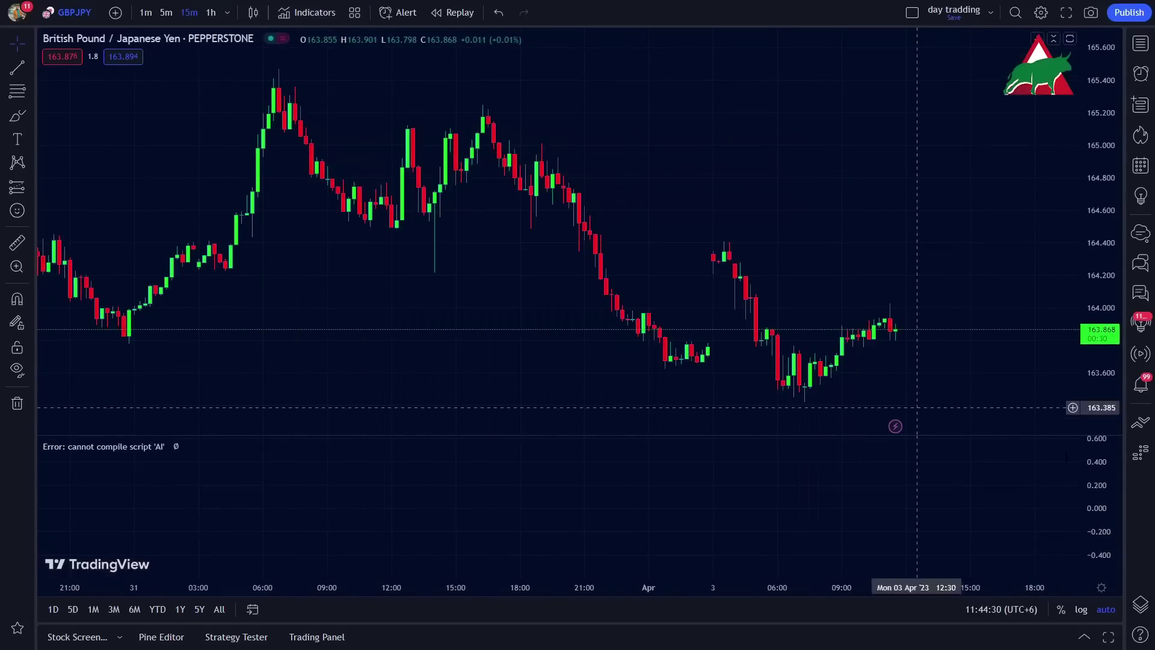
left_click(212, 447)
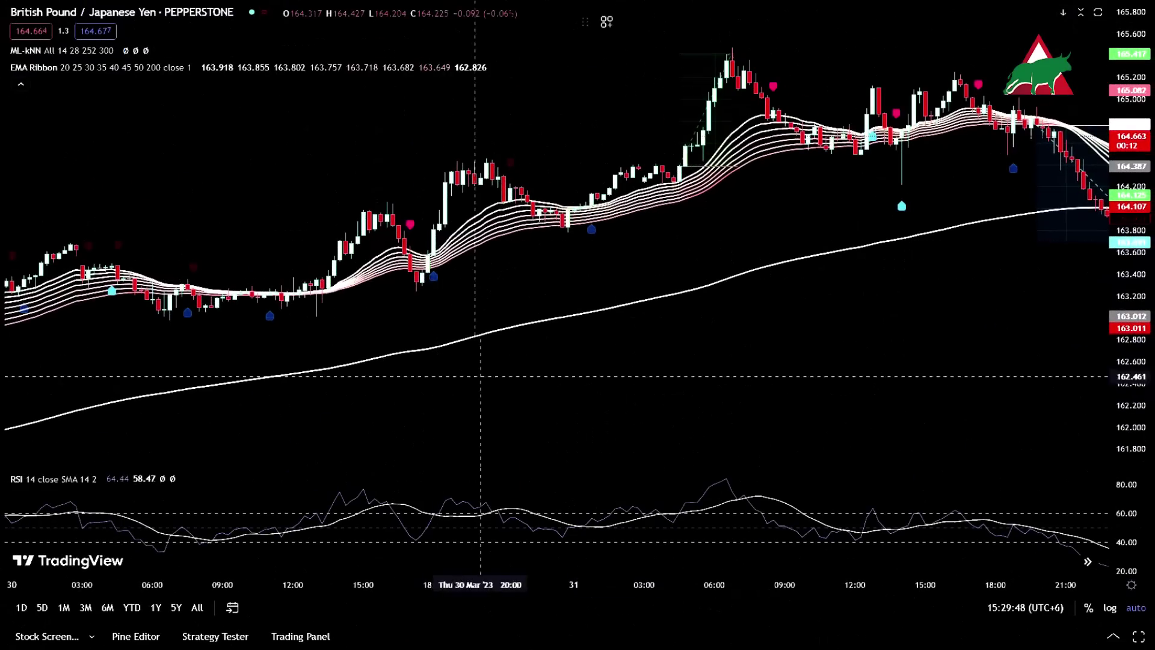
Step: Place long positions with raised targets at the 30 Mar and 28 Mar buy signals
left_click(439, 253)
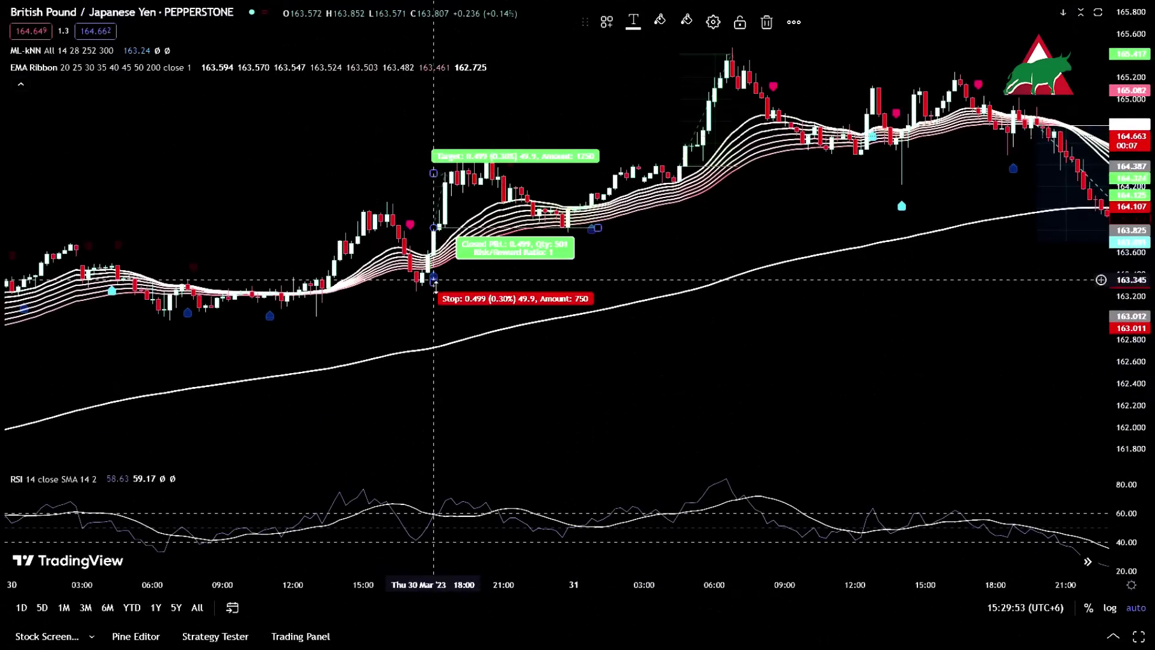
left_click_drag(440, 253, 599, 232)
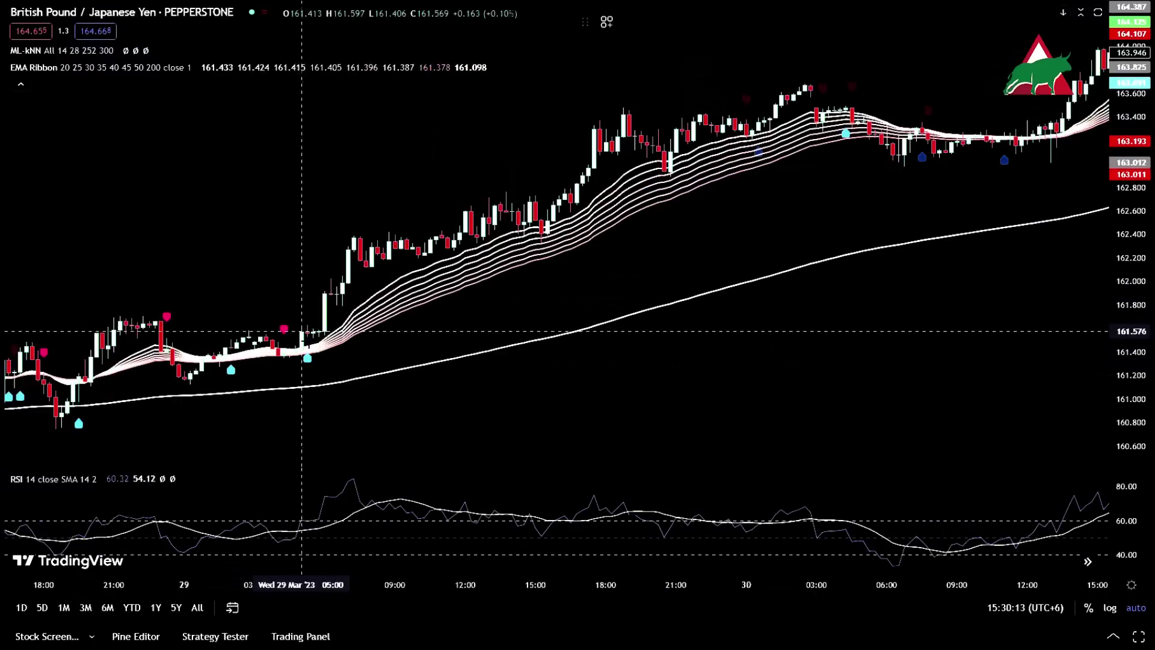
left_click(319, 331)
key("Delete")
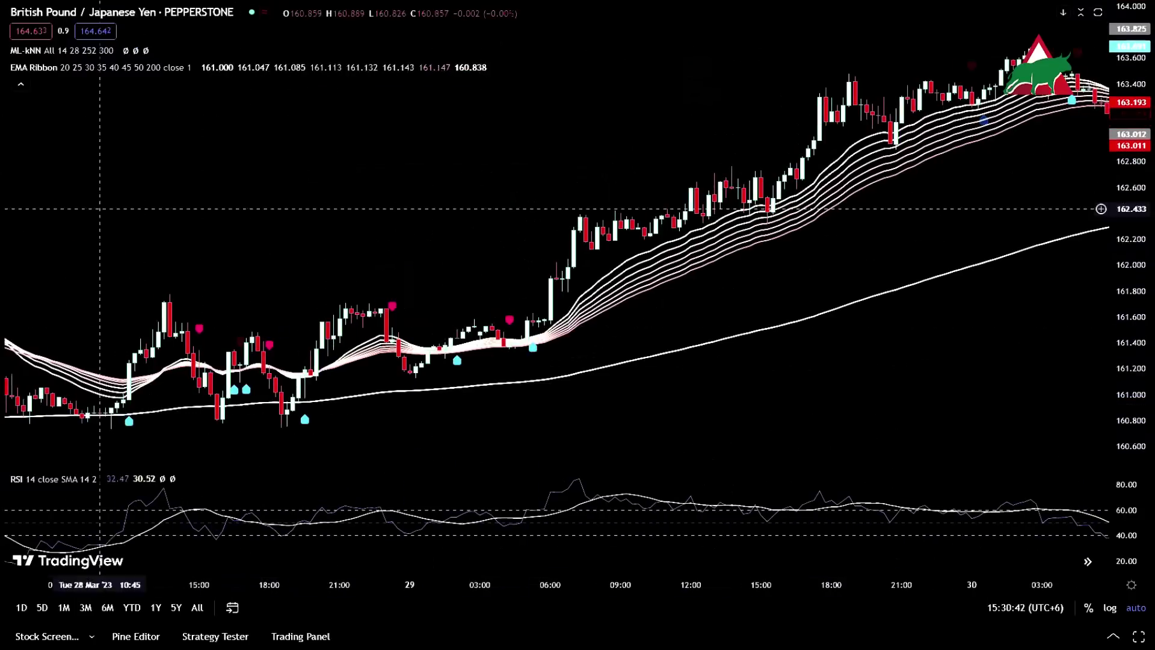
left_click(317, 388)
left_click_drag(317, 264, 387, 90)
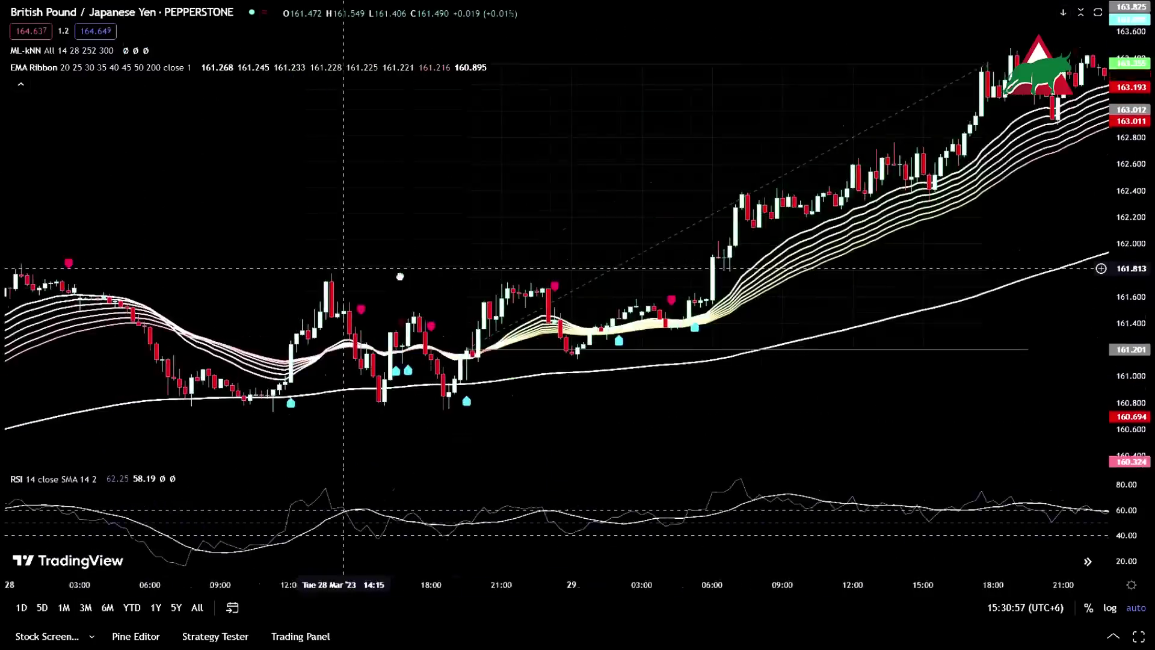
Step: Pan back to 23–27 March and place a short position at the sell signal
left_click_drag(267, 373, 665, 373)
left_click_drag(366, 276, 1101, 283)
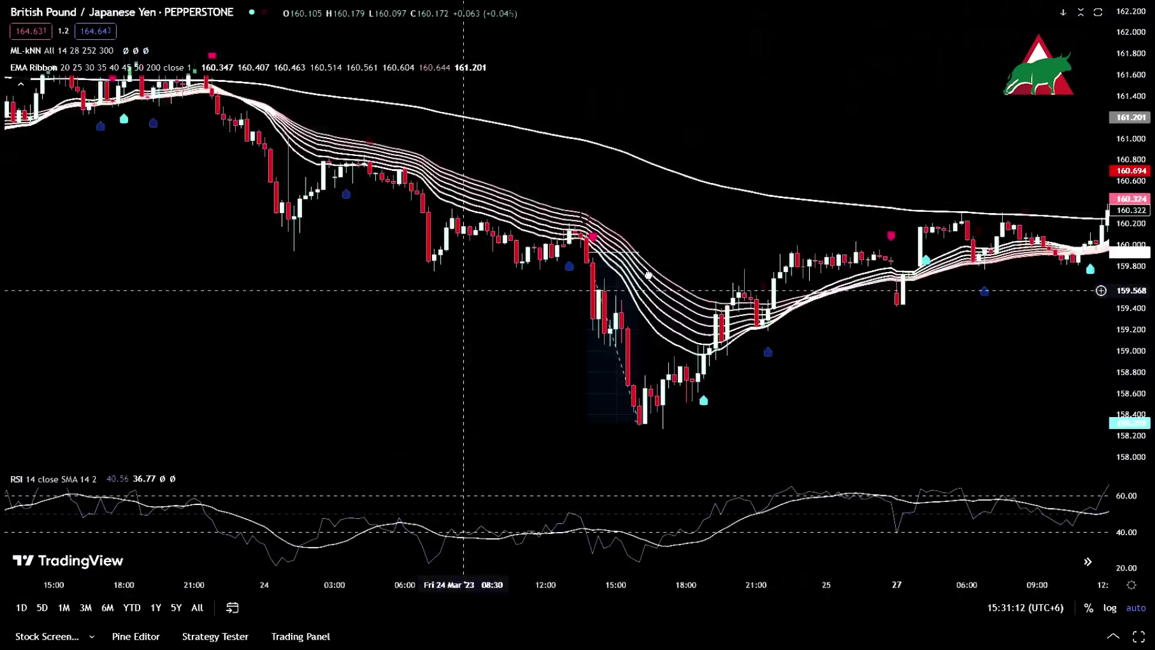
left_click(12, 163)
left_click(90, 191)
left_click(335, 98)
left_click_drag(335, 188, 357, 350)
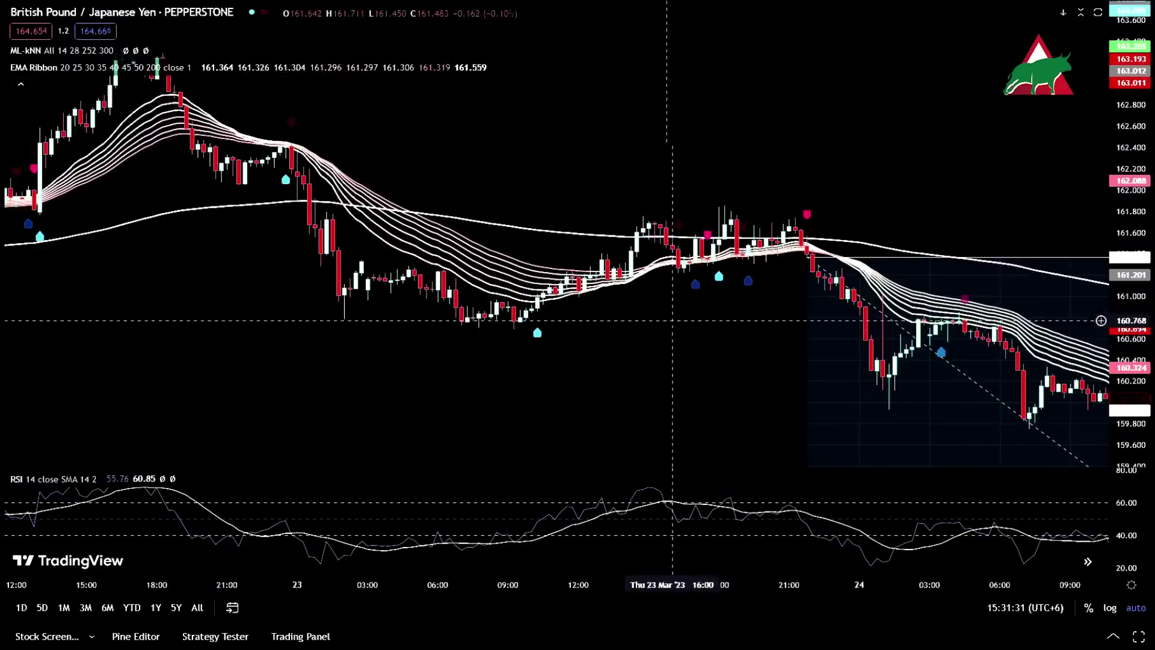
Step: Pan back to 20–21 March and place a short position at 17 Mar 15:00
left_click_drag(373, 361, 902, 361)
left_click(12, 163)
left_click(32, 193)
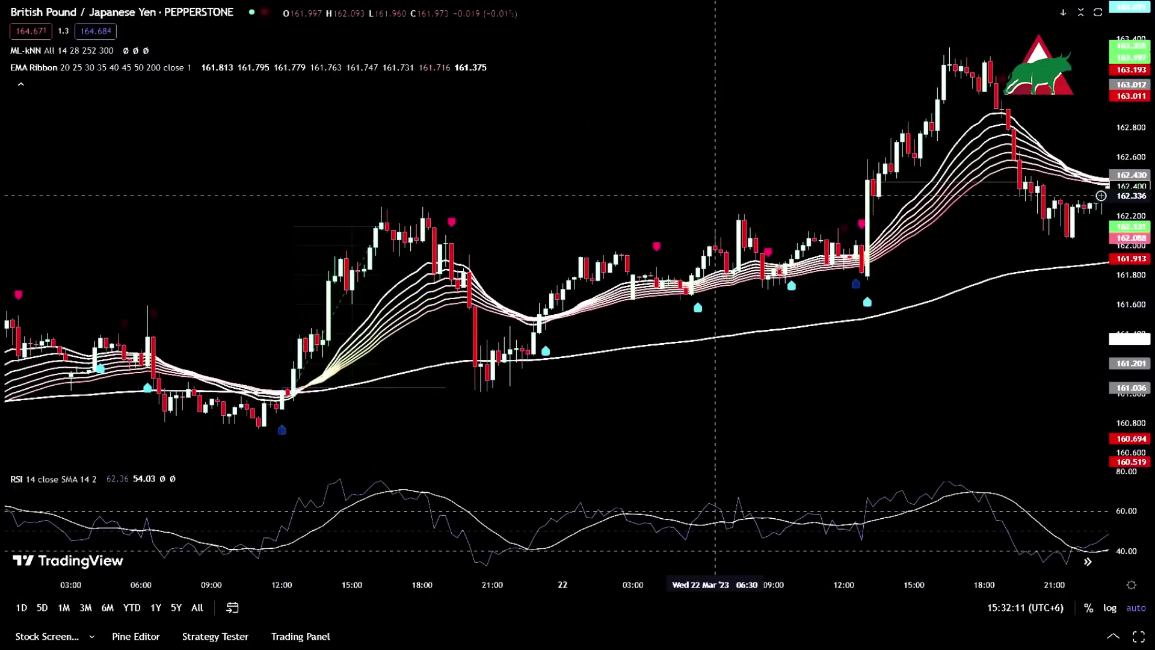
left_click_drag(120, 331, 626, 330)
left_click(701, 127)
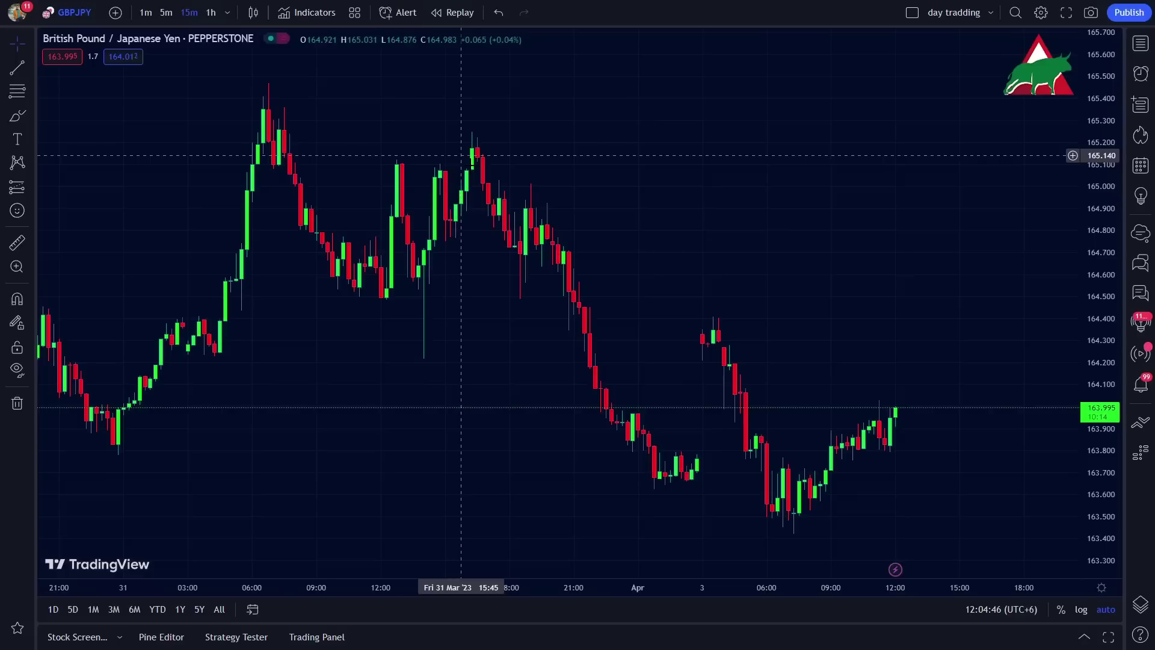
Step: Switch GBPJPY to 5-minute candles and bring Friday's earlier candles into view
left_click(166, 16)
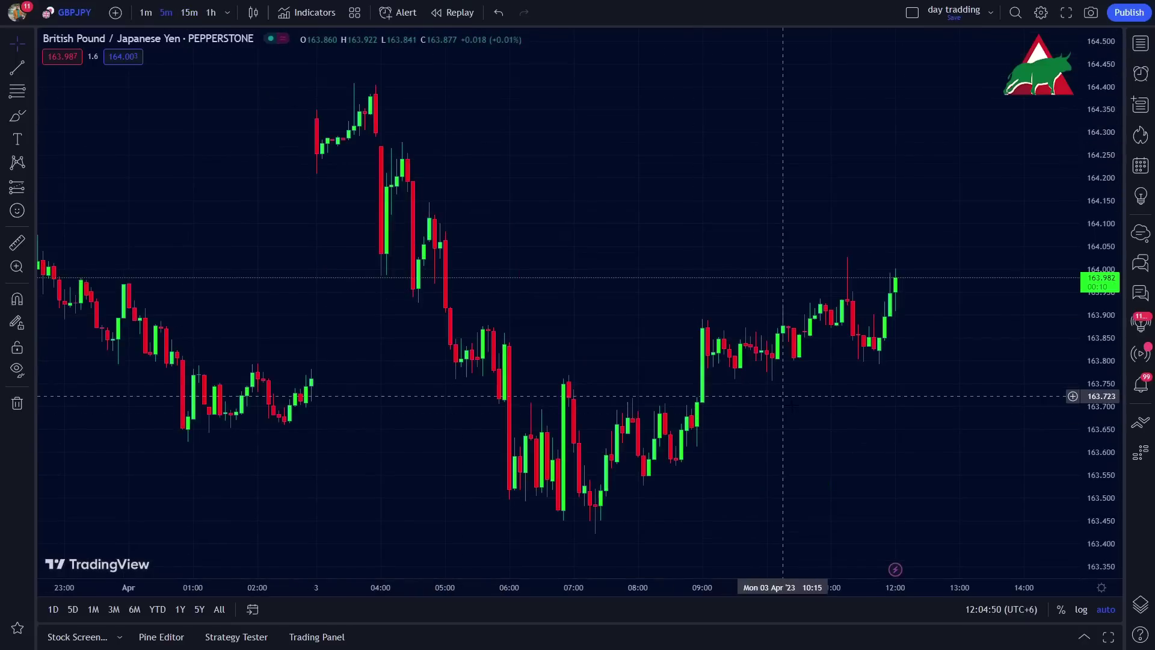
left_click_drag(572, 385, 751, 369)
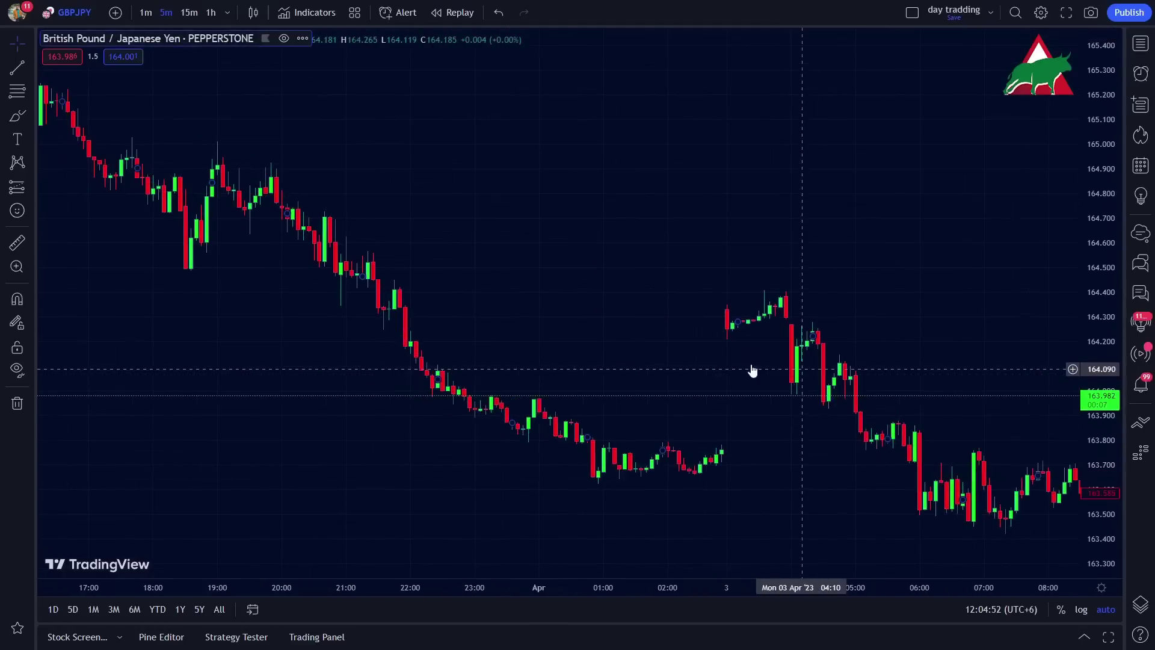
left_click_drag(281, 366, 929, 374)
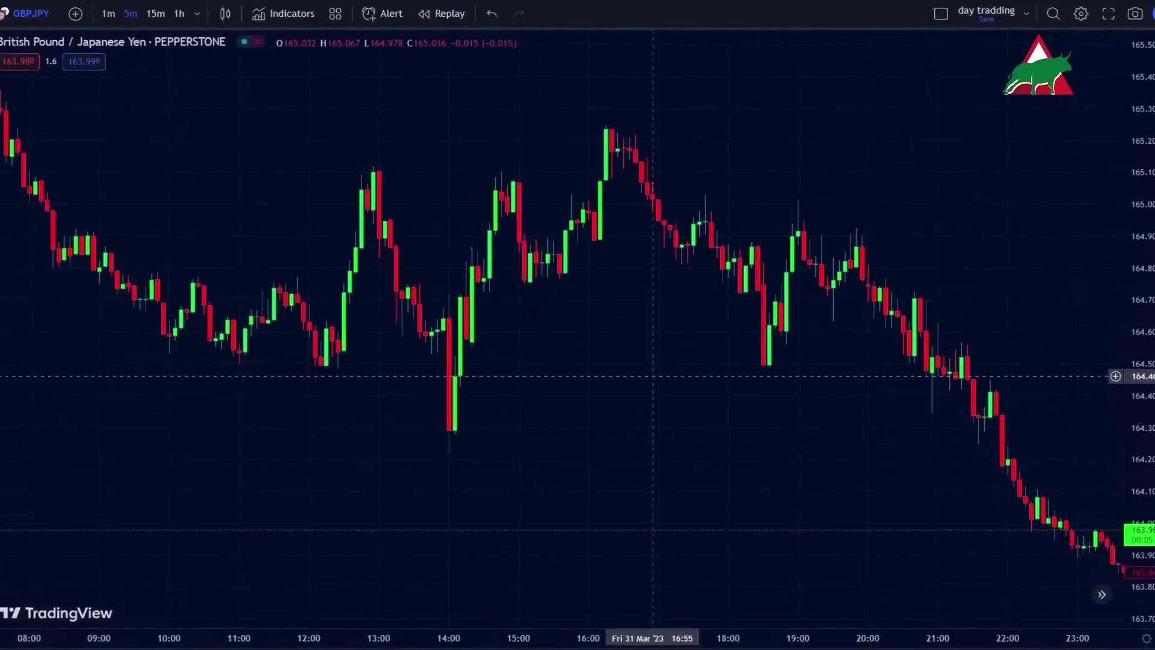
Step: Add the Machine Learning: kNN-based Strategy indicator from a 'machine learning kn' search
left_click(287, 13)
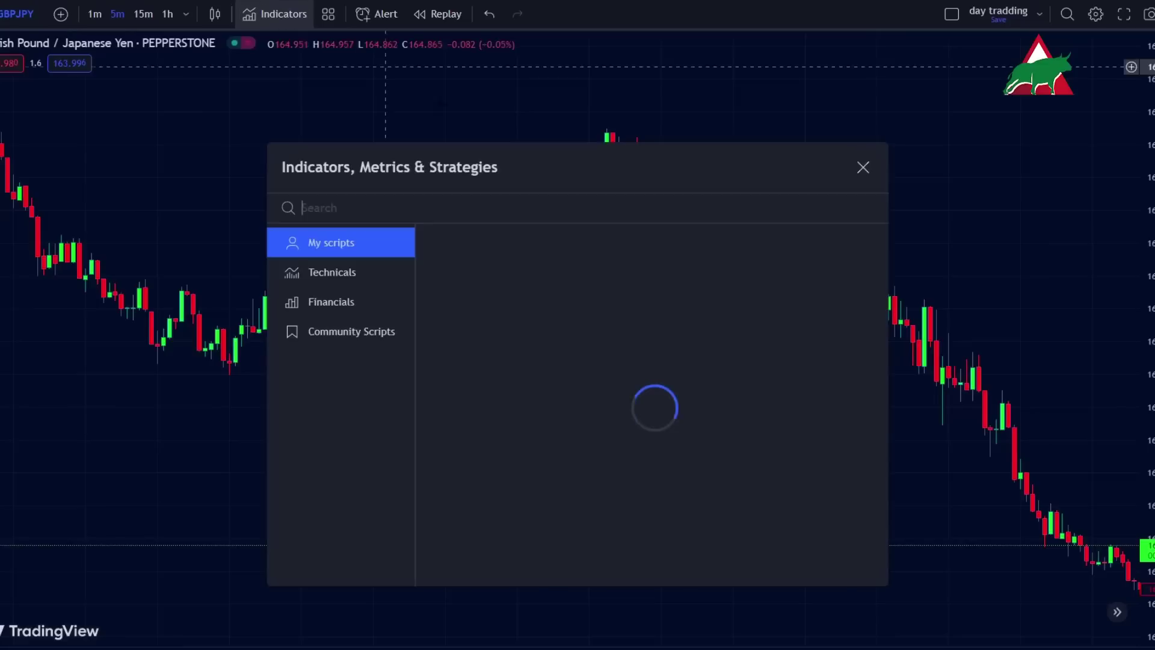
type("machine ")
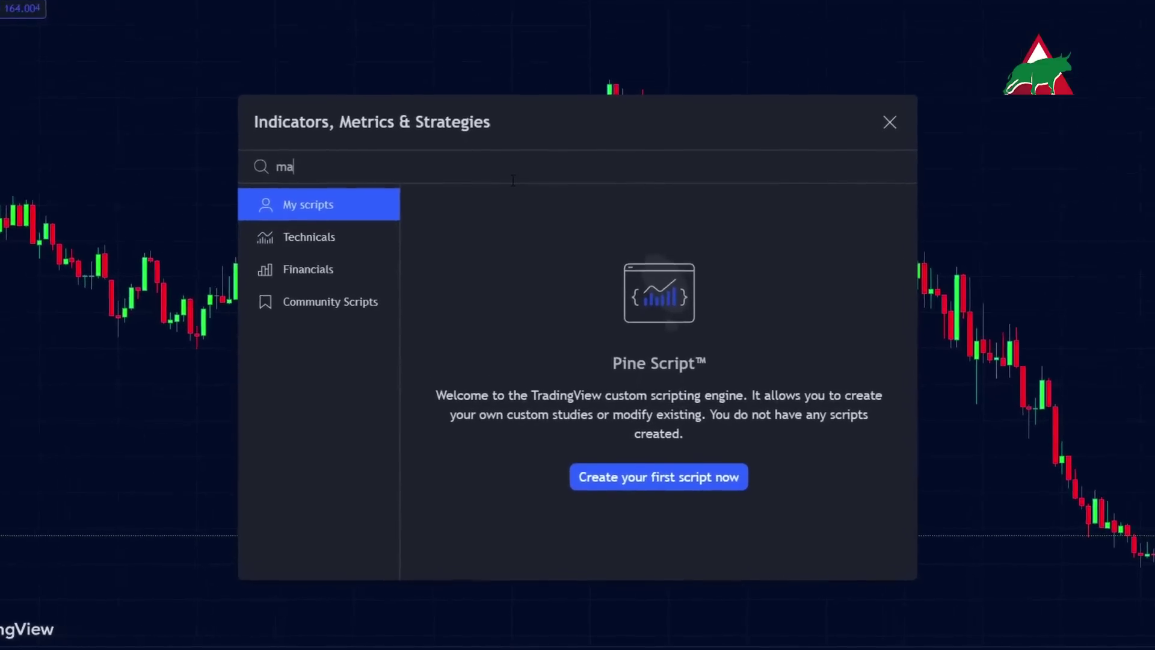
type("learning kn")
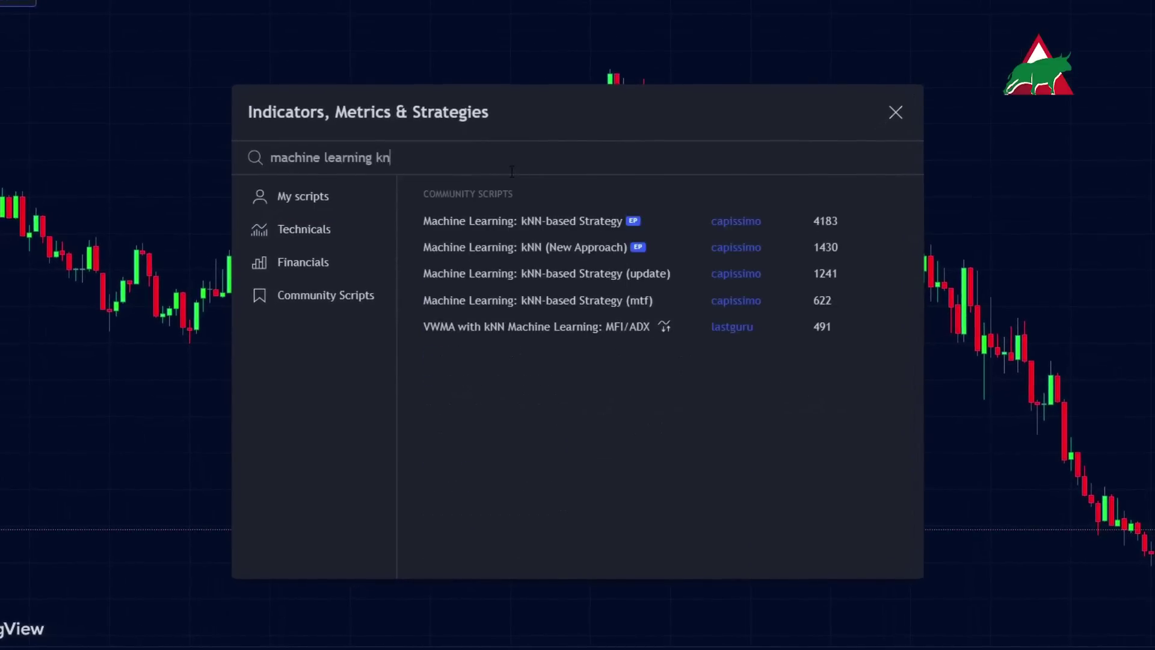
left_click(680, 224)
left_click(896, 112)
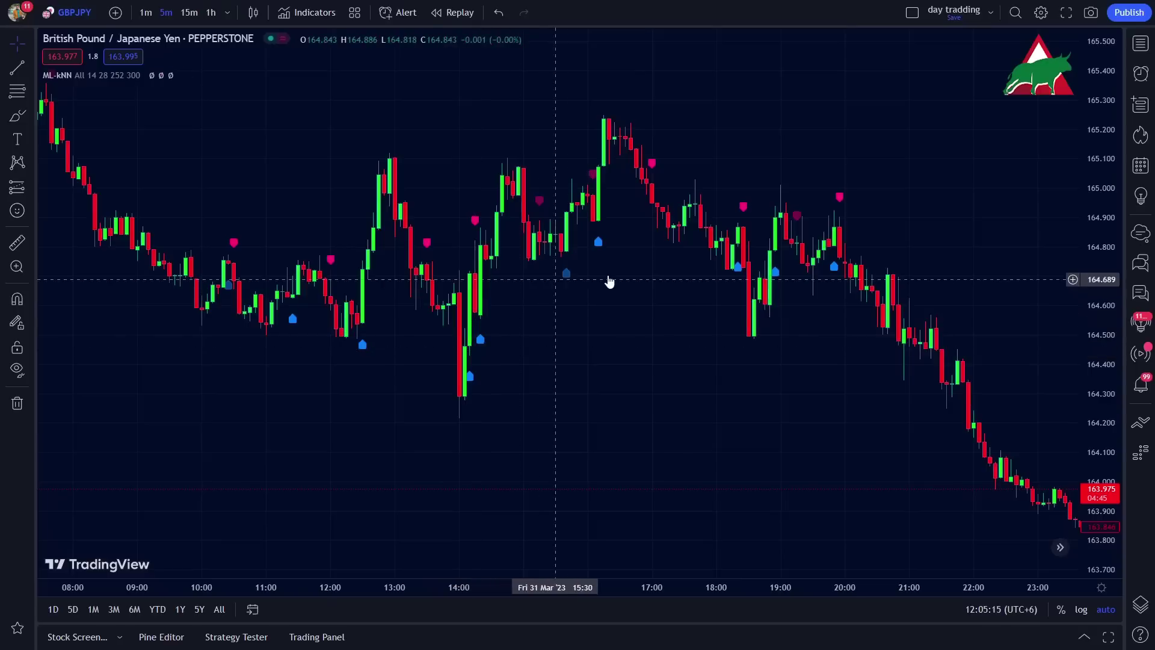
Step: Review Friday's kNN signals and place a long position at the 04:40 buy marker (entry 164.387)
left_click_drag(272, 346, 538, 375)
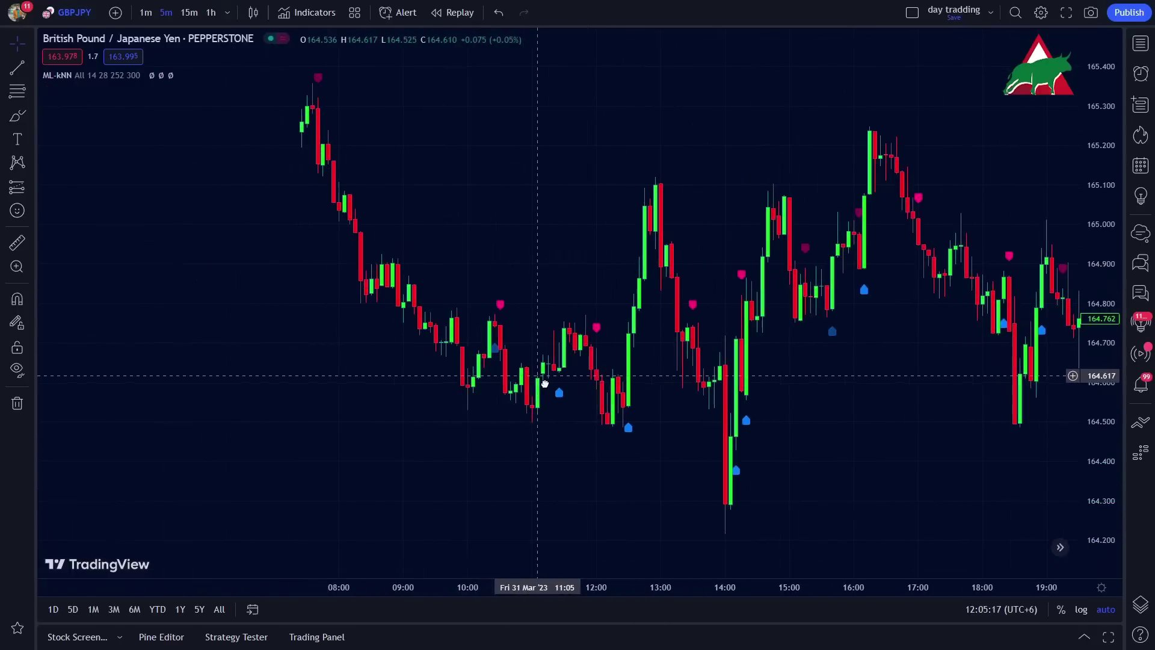
left_click_drag(335, 451, 675, 456)
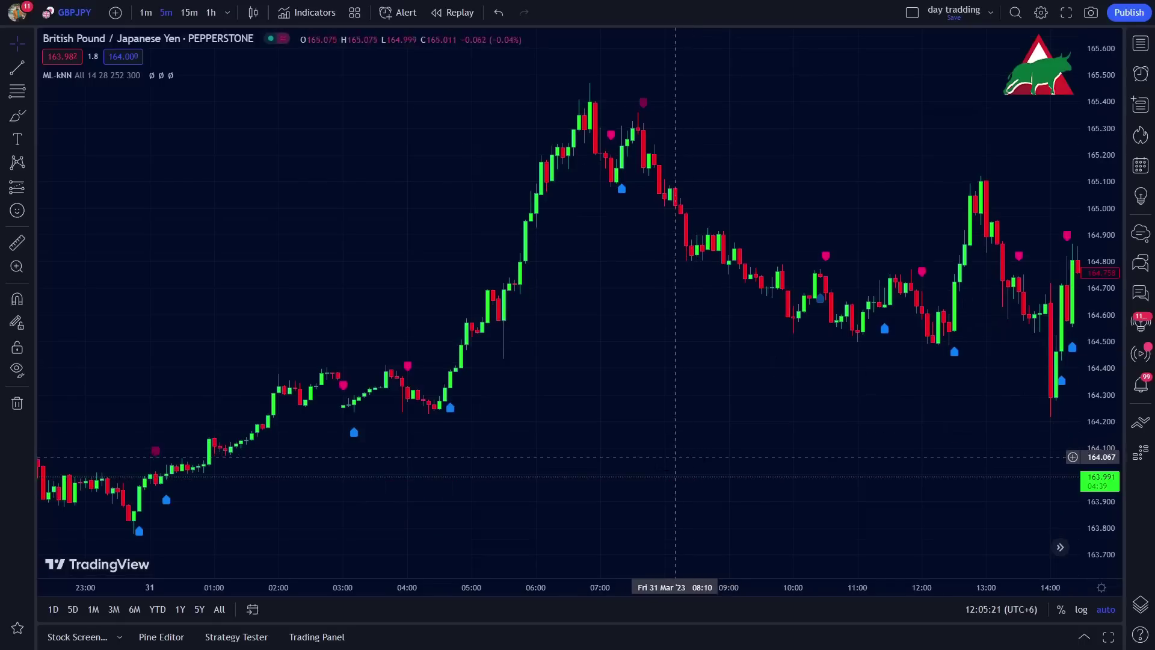
left_click_drag(601, 475, 754, 481)
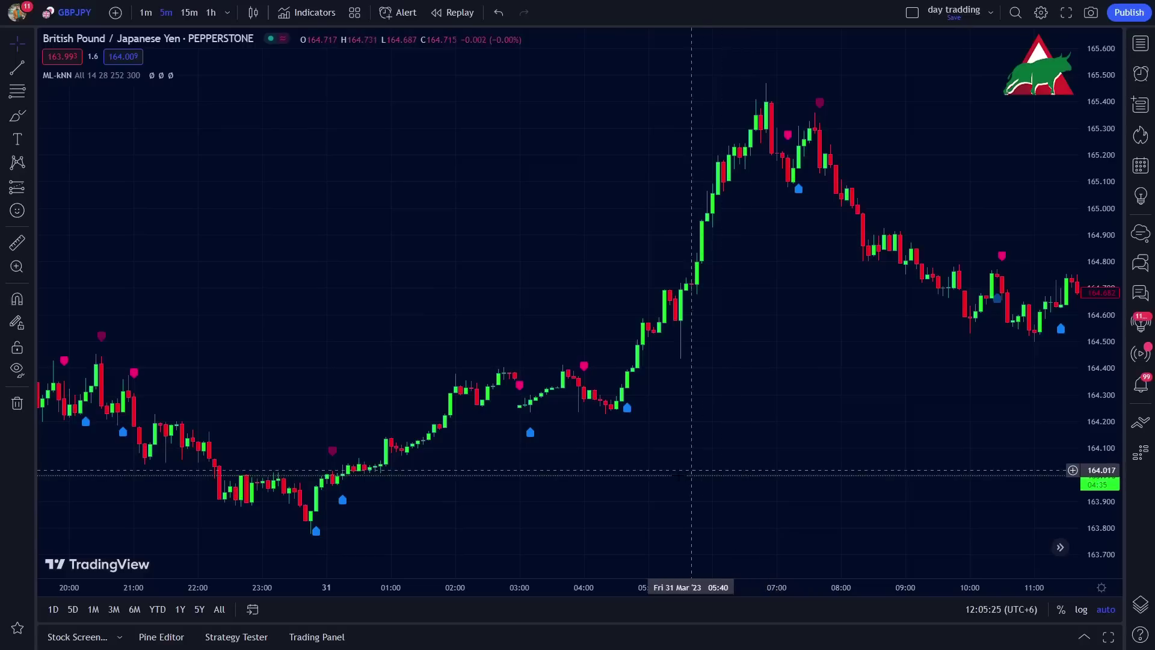
left_click_drag(665, 474, 726, 475)
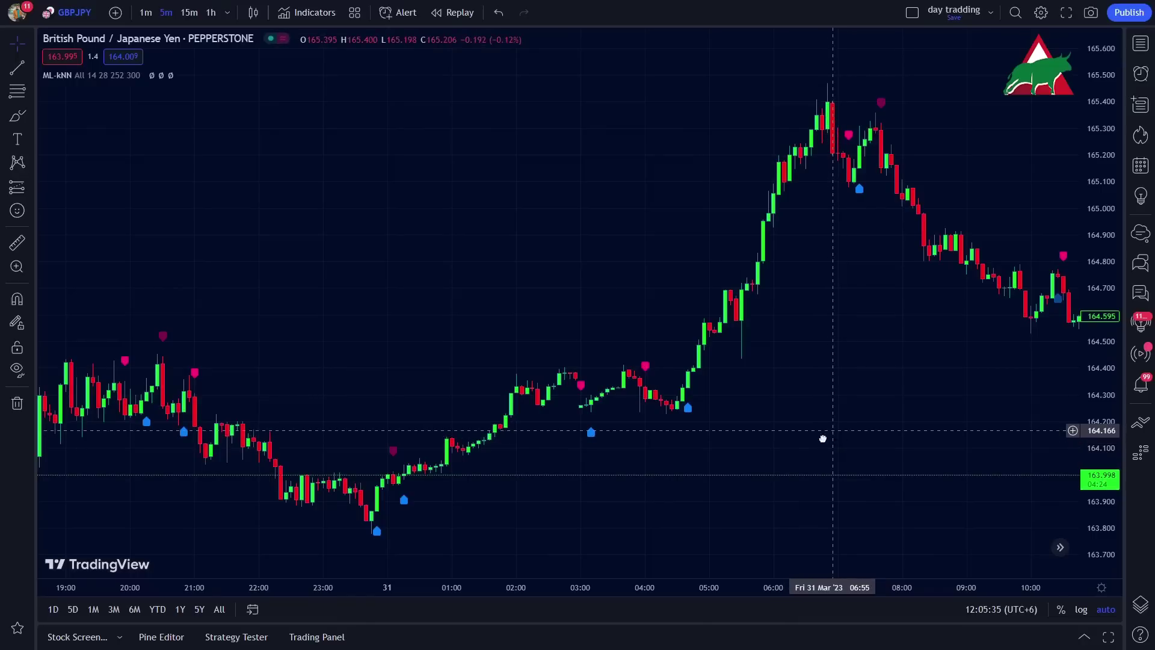
left_click_drag(823, 438, 663, 417)
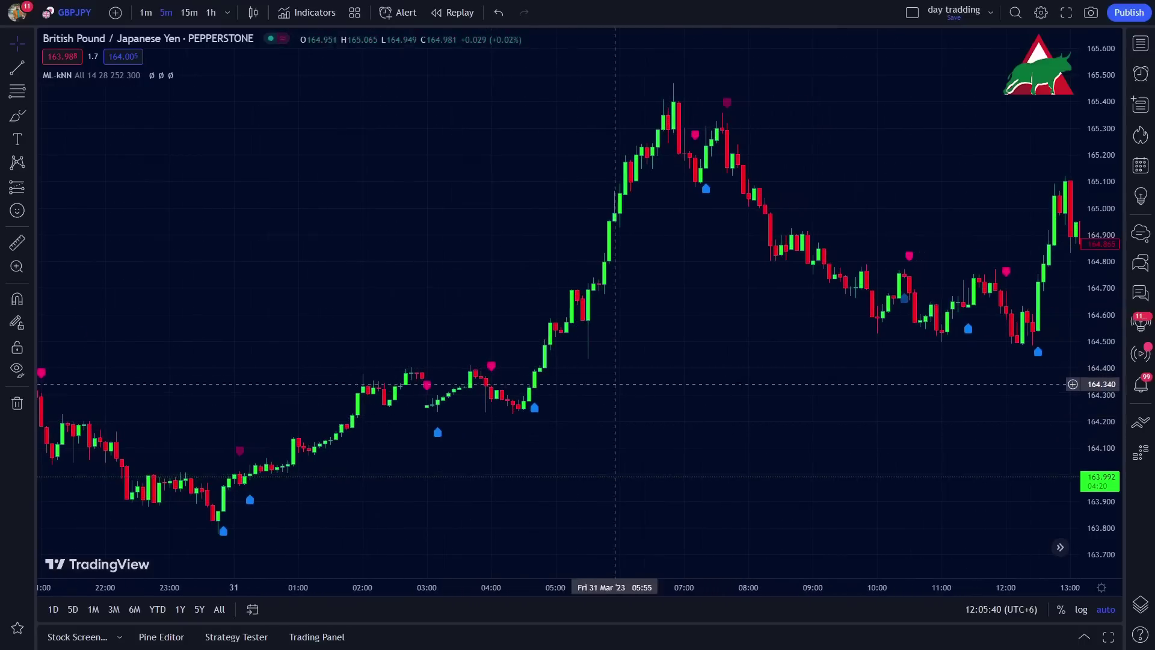
left_click_drag(675, 374, 444, 369)
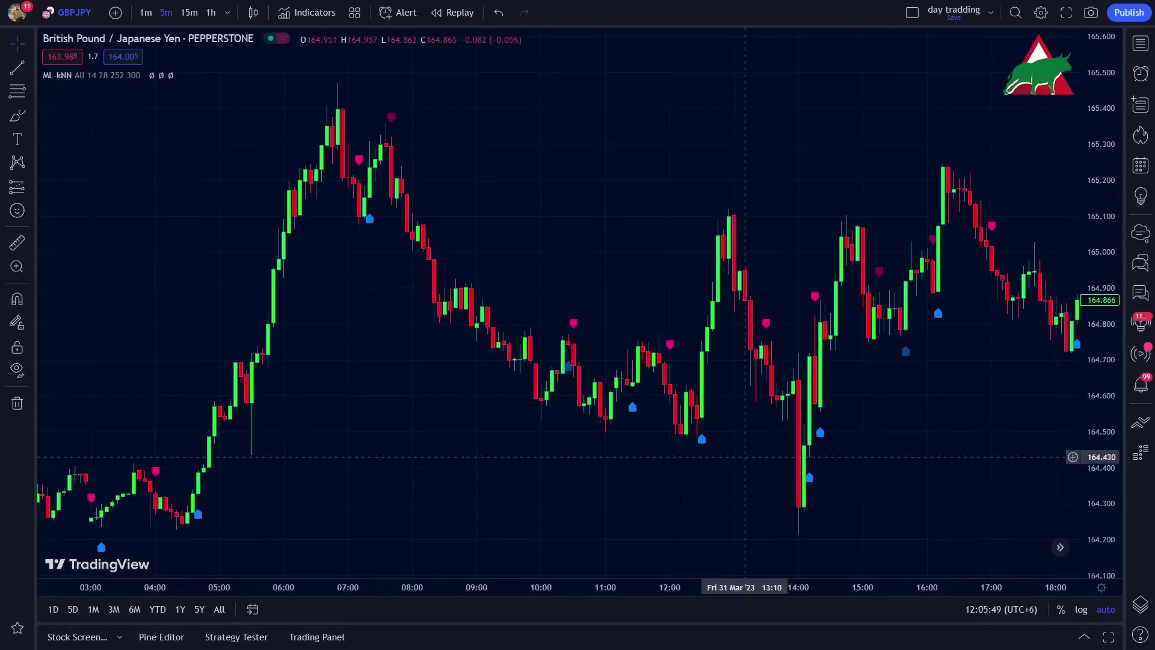
left_click_drag(536, 470, 352, 468)
left_click_drag(644, 489, 399, 480)
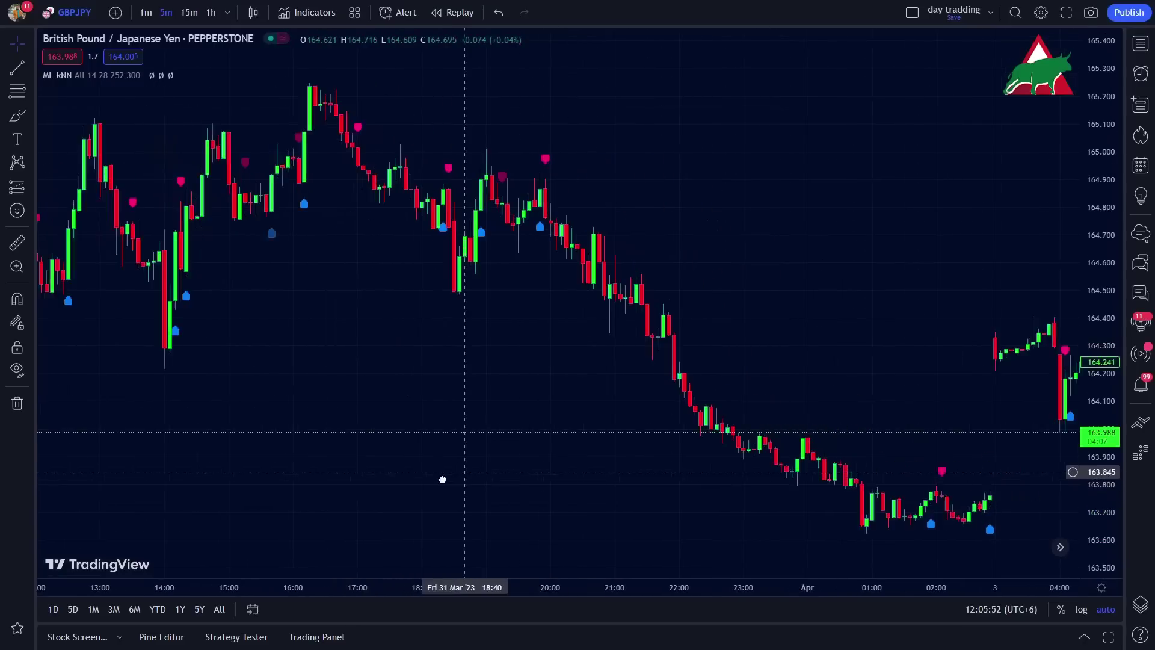
left_click_drag(560, 480, 1016, 469)
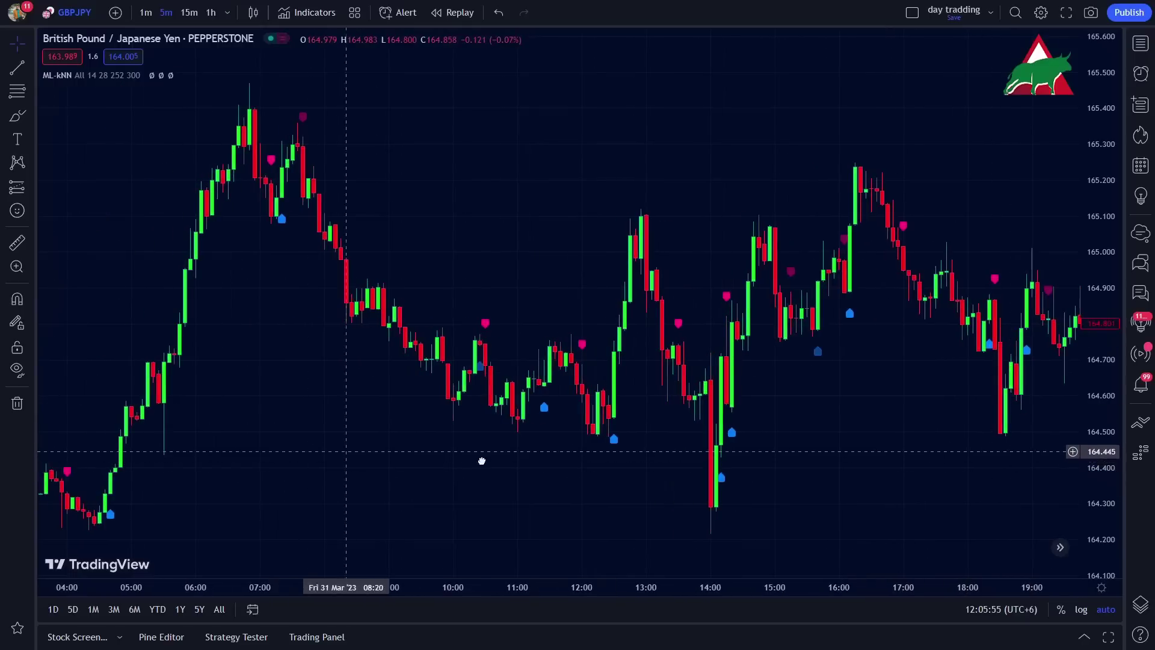
left_click_drag(379, 457, 505, 451)
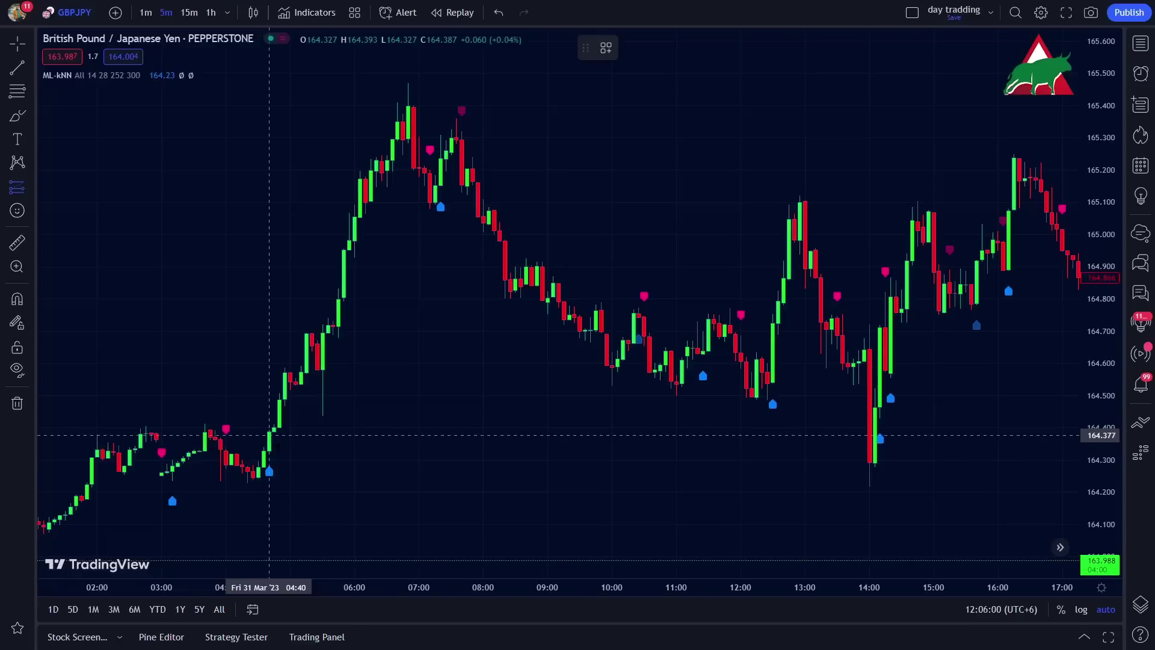
left_click(269, 434)
Step: Raise the 04:40 long's target to the swing high at 165.417 (risk/reward 3.68)
left_click_drag(269, 341, 269, 95)
left_click(467, 297)
left_click_drag(774, 301, 144, 258)
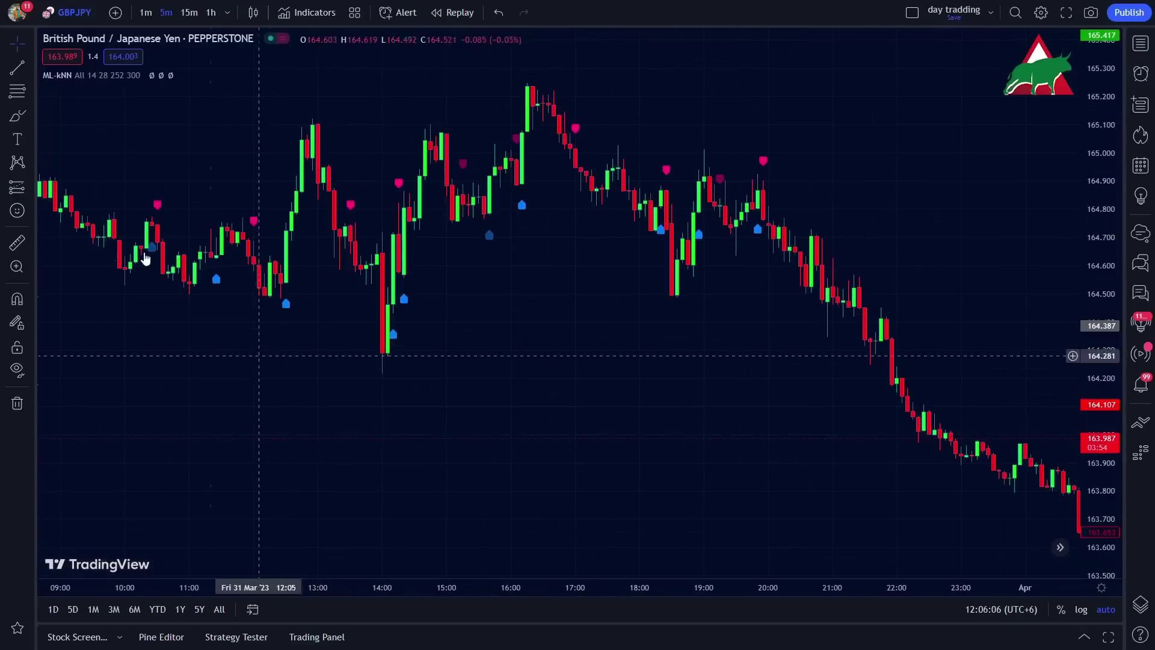
Step: Add a 1:1 position box at the 19:55 signal (entry 164.762, stop 165.082), widened to 01:25
left_click(29, 188)
left_click(72, 186)
left_click(763, 220)
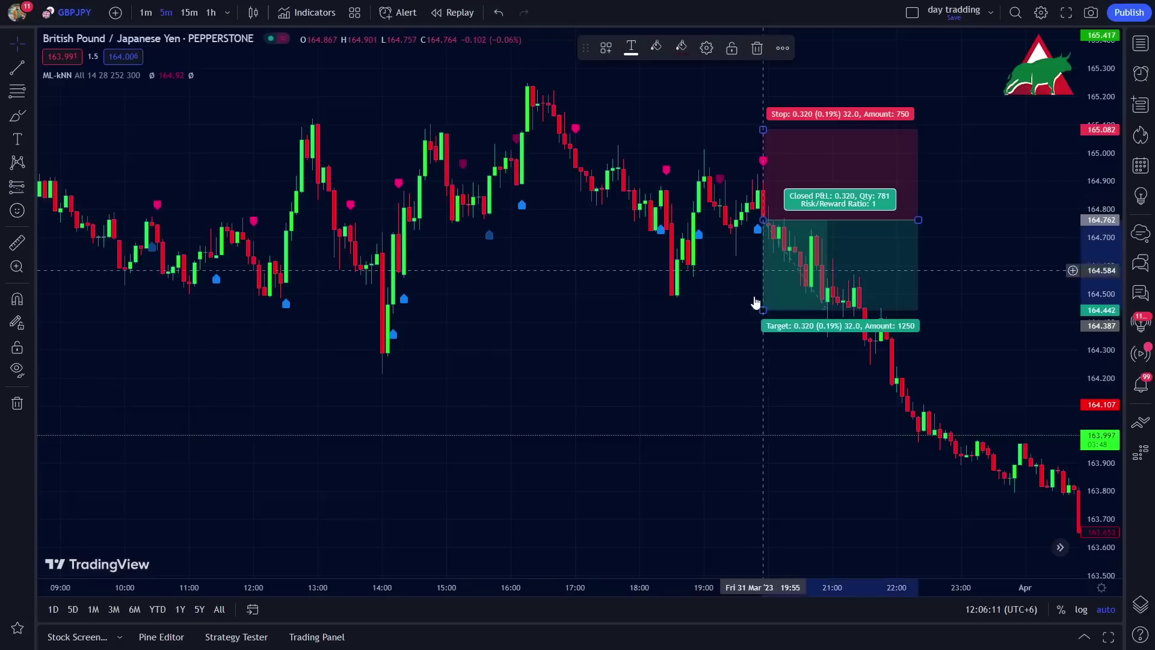
left_click_drag(763, 310, 762, 521)
left_click_drag(1000, 302, 637, 301)
left_click_drag(557, 208, 752, 219)
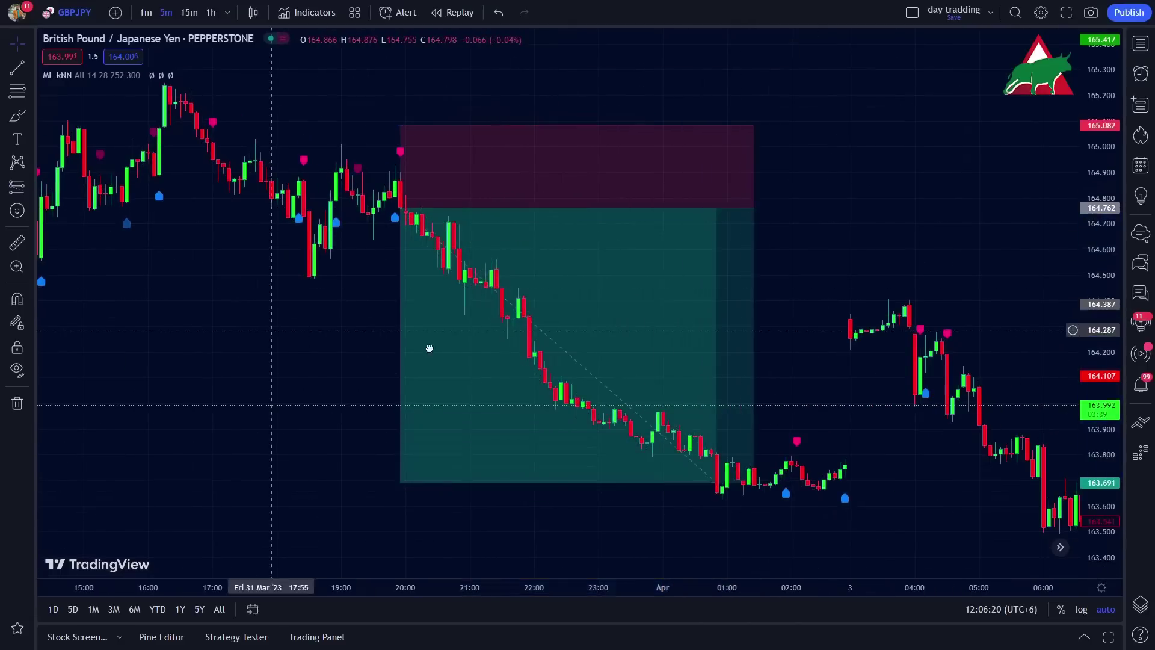
left_click_drag(428, 346, 822, 367)
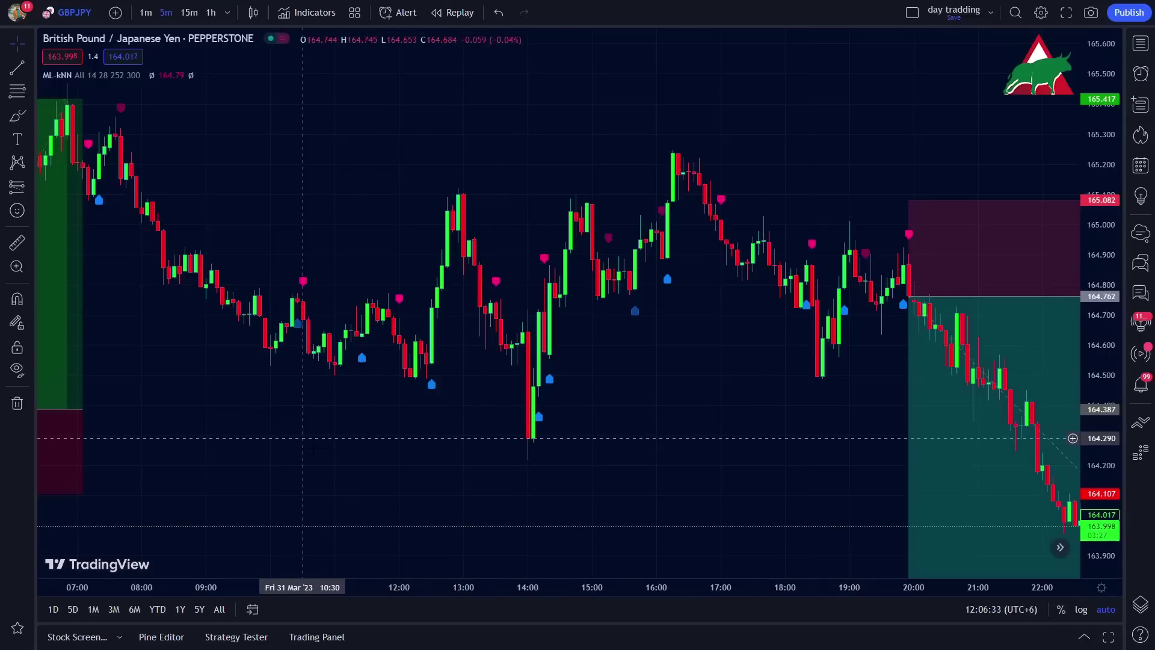
left_click_drag(323, 446, 900, 391)
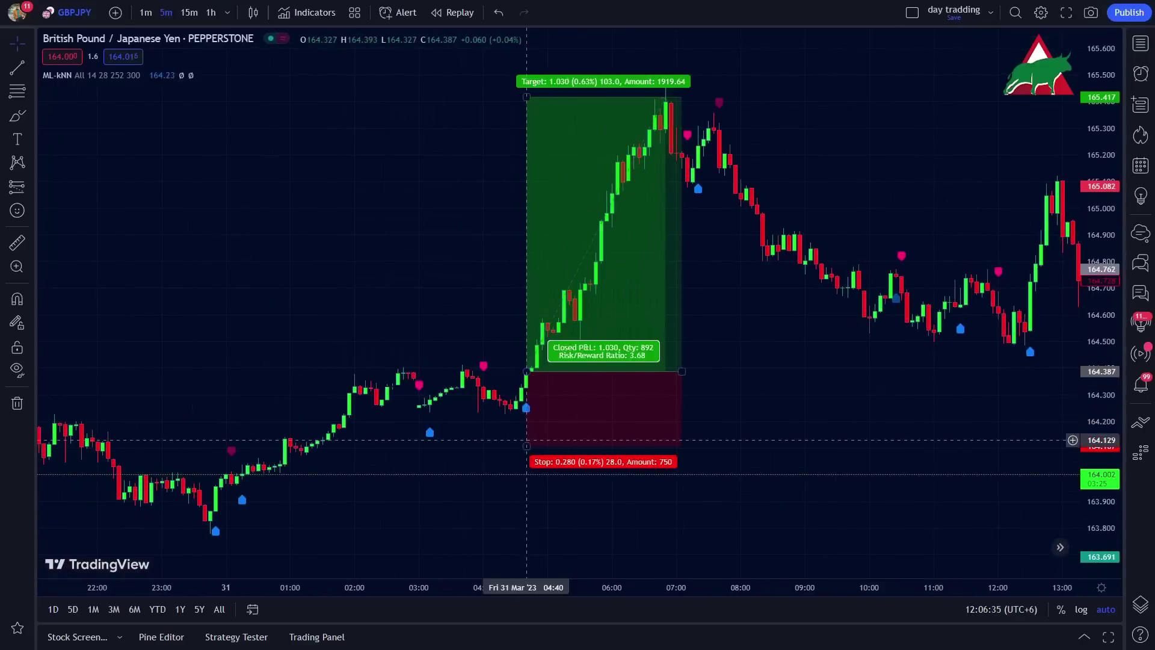
left_click_drag(527, 440, 679, 232)
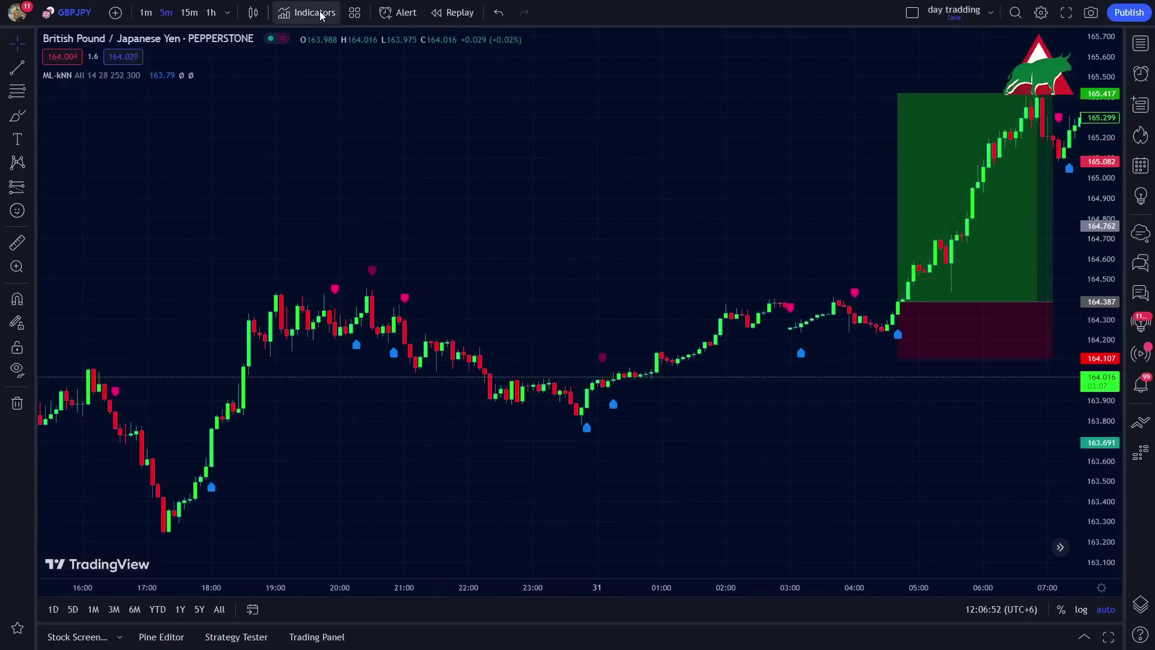
Step: Add the EMA Ribbon [Krypt] indicator from an 'ema ribbon' search
left_click(321, 14)
type("ema ribbon")
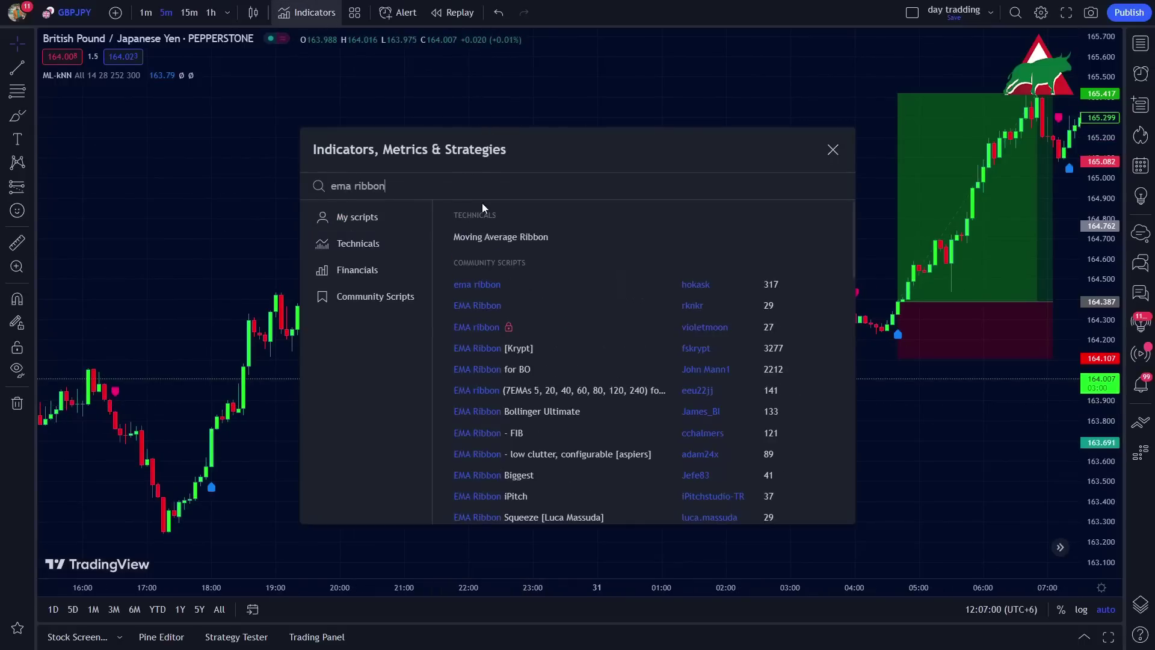
left_click(653, 351)
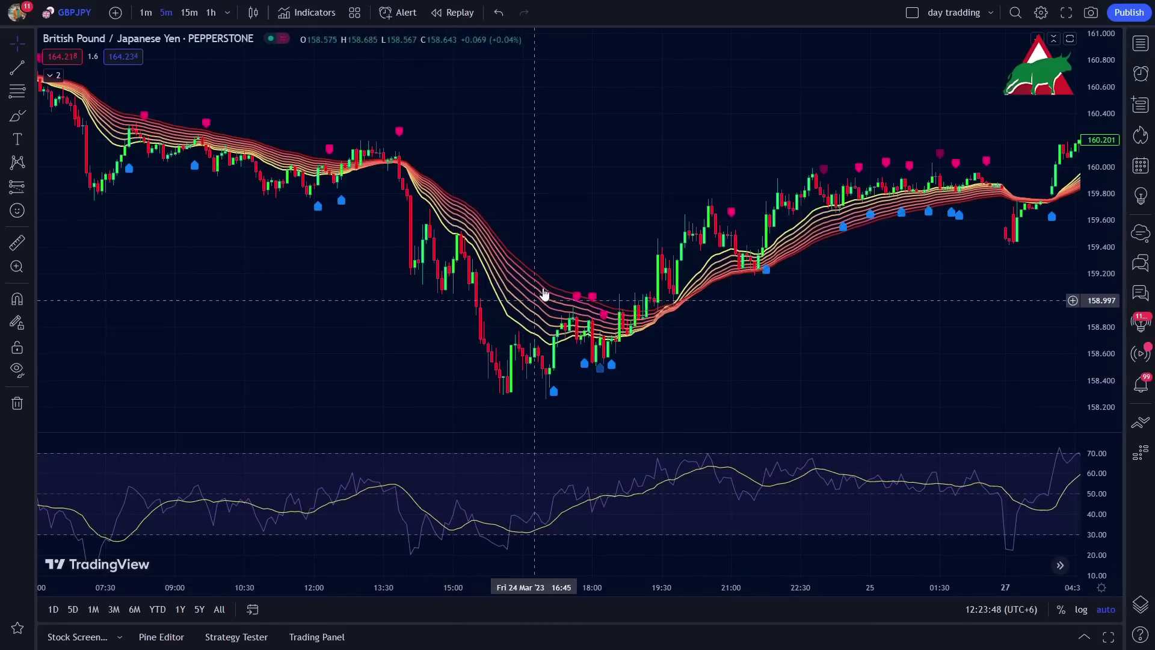
left_click_drag(364, 319, 392, 329)
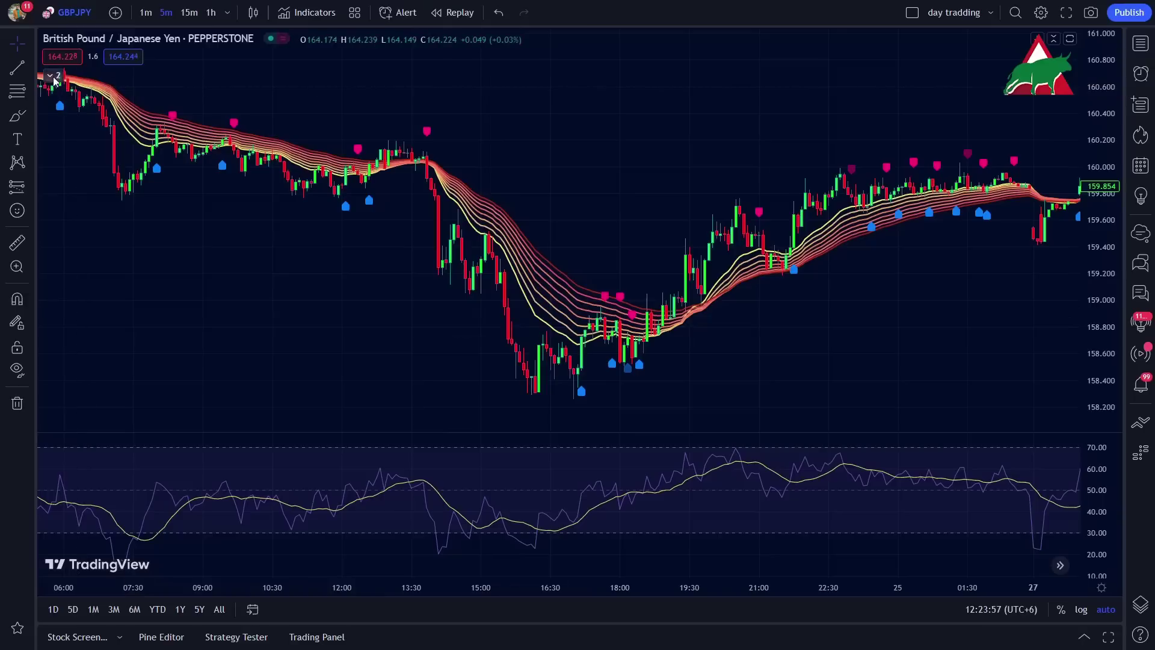
Step: Check the EMA Ribbon's input periods, 20 through 55, in its settings
mouse_move(131, 89)
left_click(239, 92)
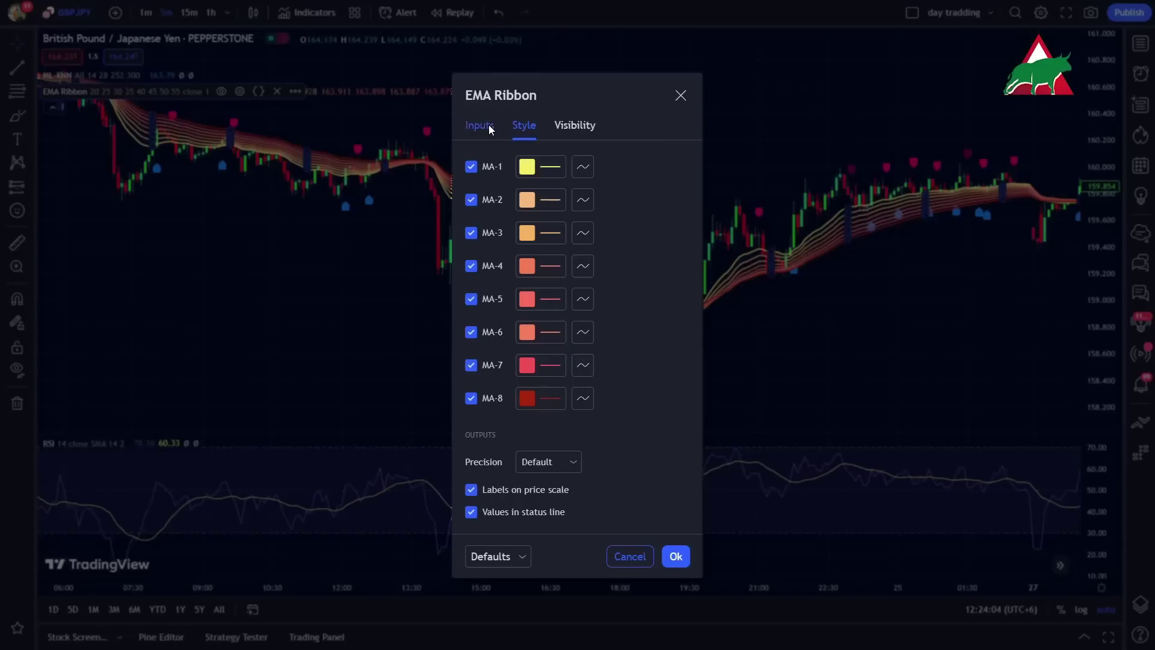
left_click(489, 123)
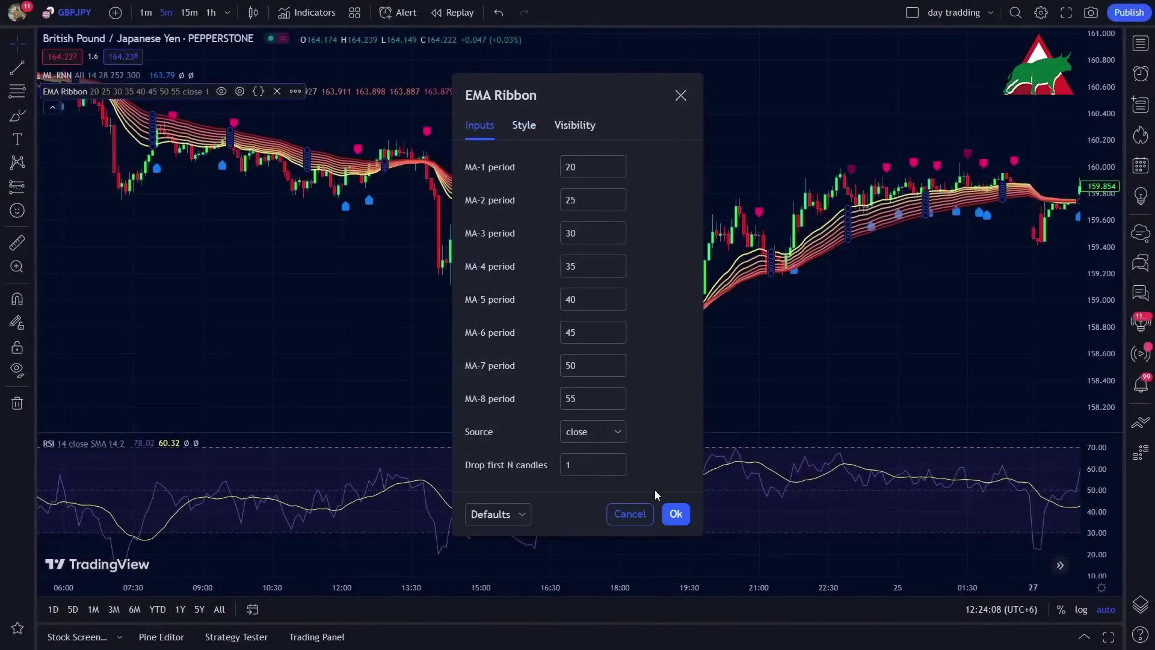
left_click(675, 515)
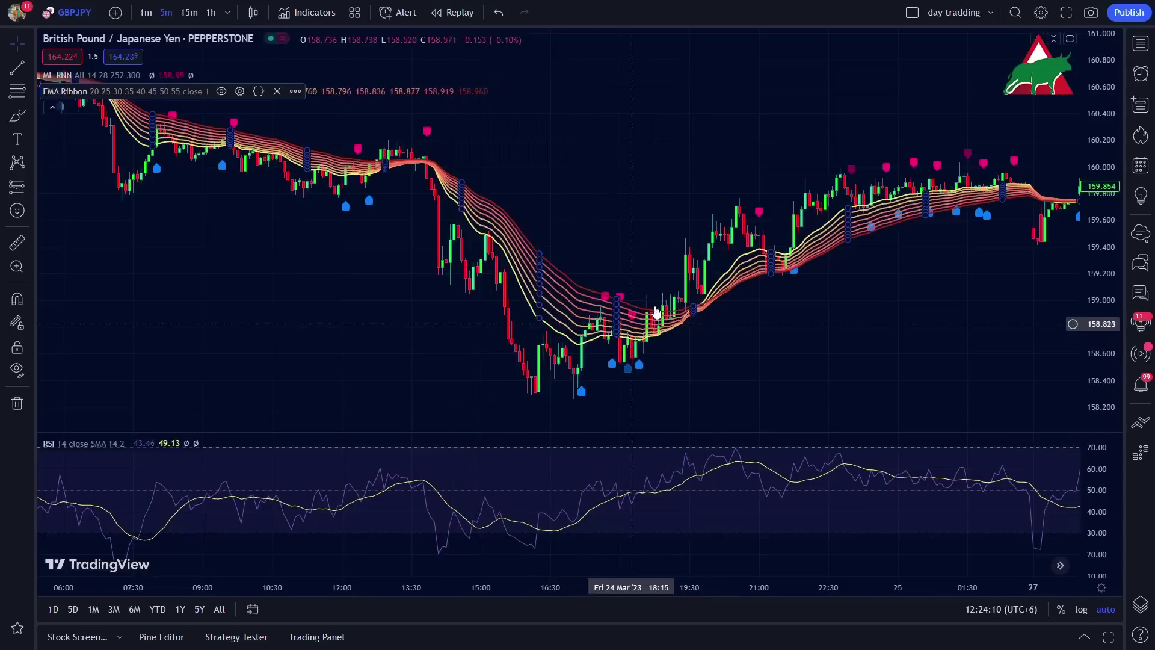
Step: Pan back and forth across the chart to inspect the ribbon against the kNN signals
left_click_drag(752, 391, 642, 361)
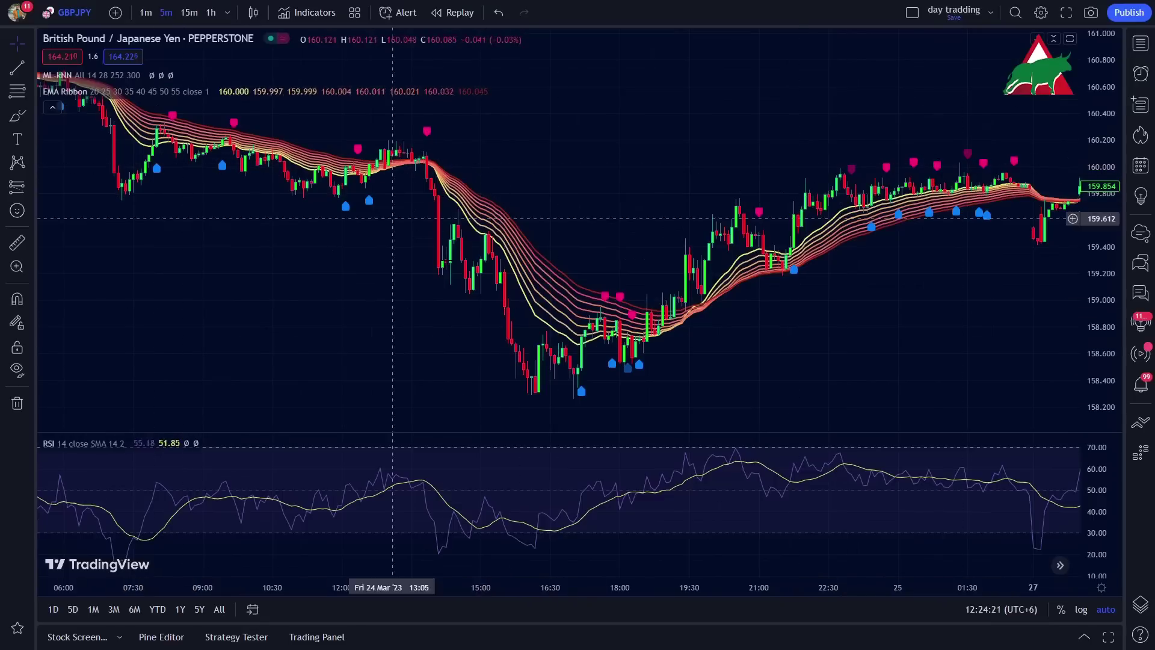
left_click_drag(735, 349, 637, 353)
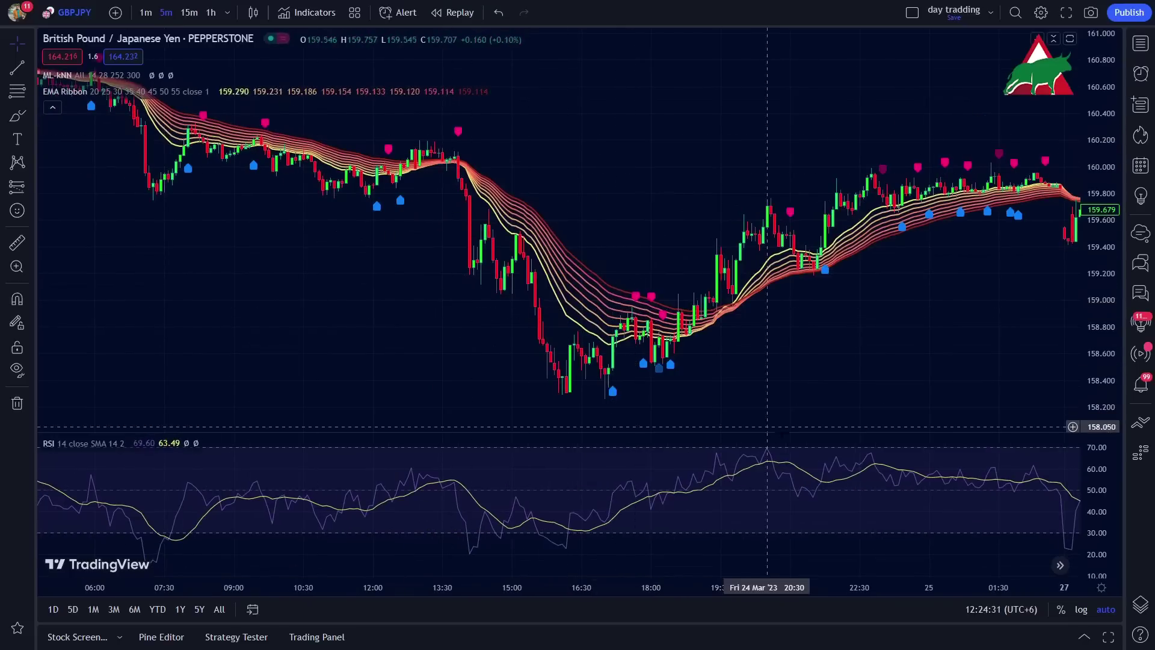
mouse_move(557, 359)
left_mouse_down()
mouse_move(829, 361)
mouse_move(748, 341)
left_mouse_up()
left_click_drag(606, 340, 677, 344)
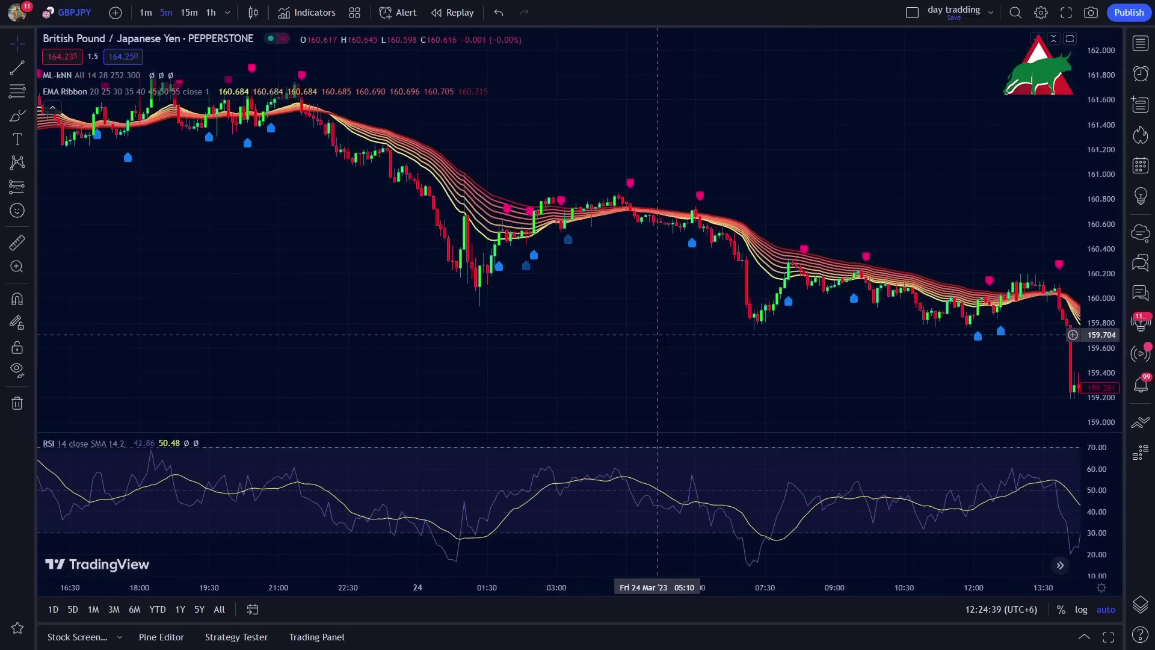
left_click_drag(686, 335, 430, 325)
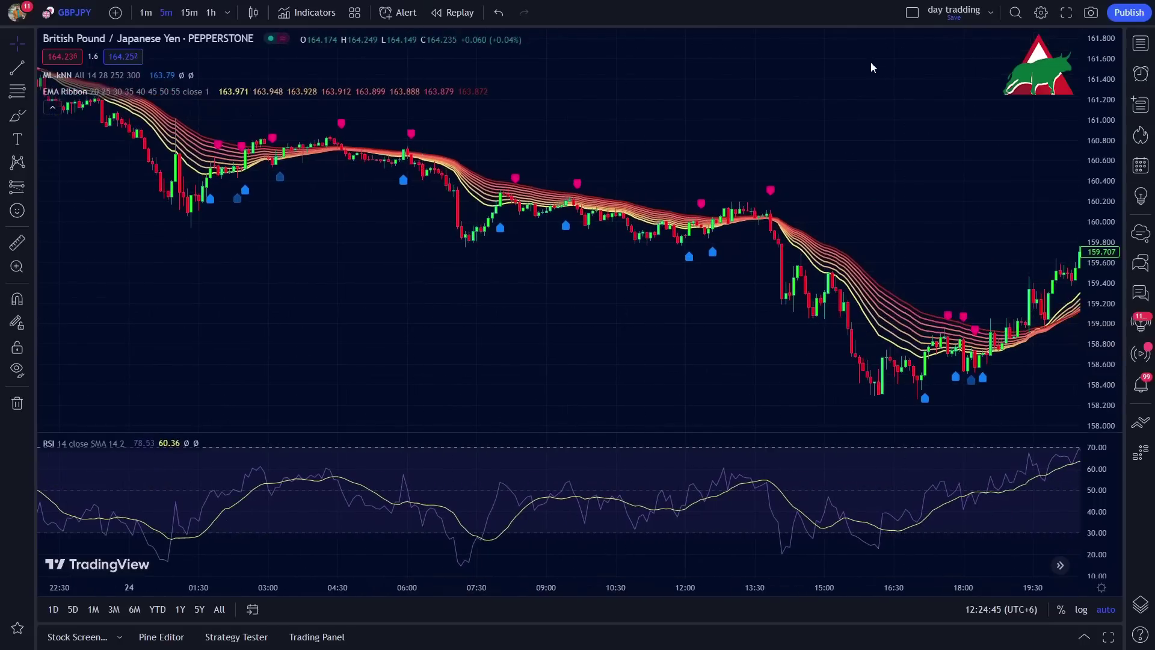
scroll(869, 69, "up", 5)
Step: Set the ribbon's MA-8 period to 200 and colour its line white
mouse_move(200, 96)
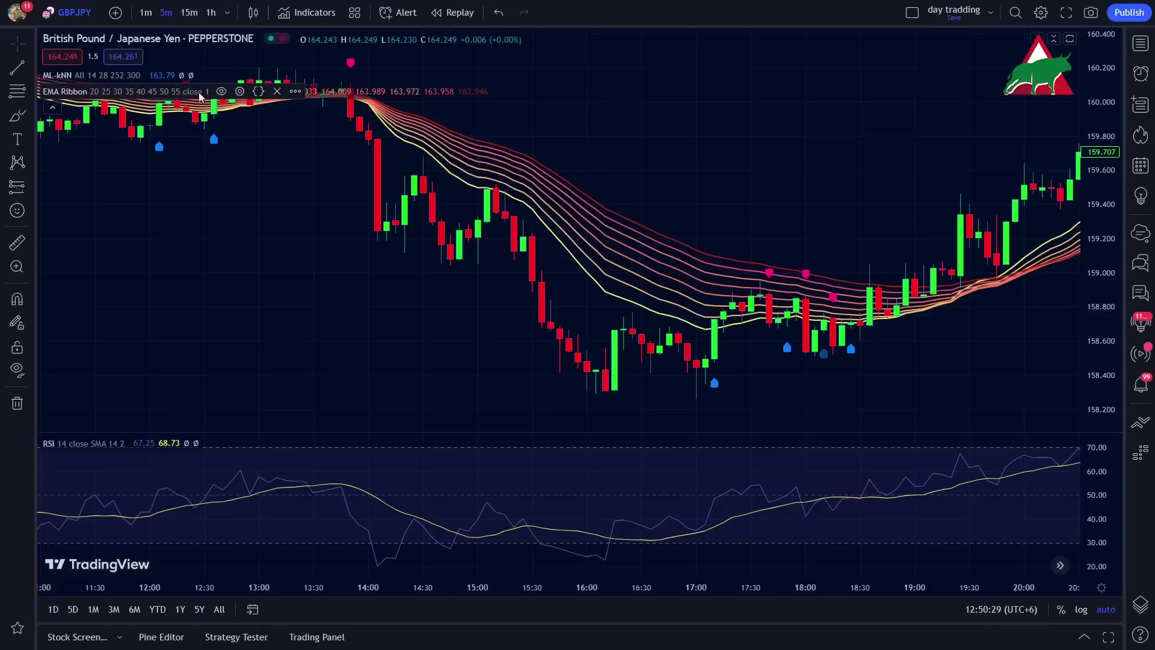
left_click(239, 92)
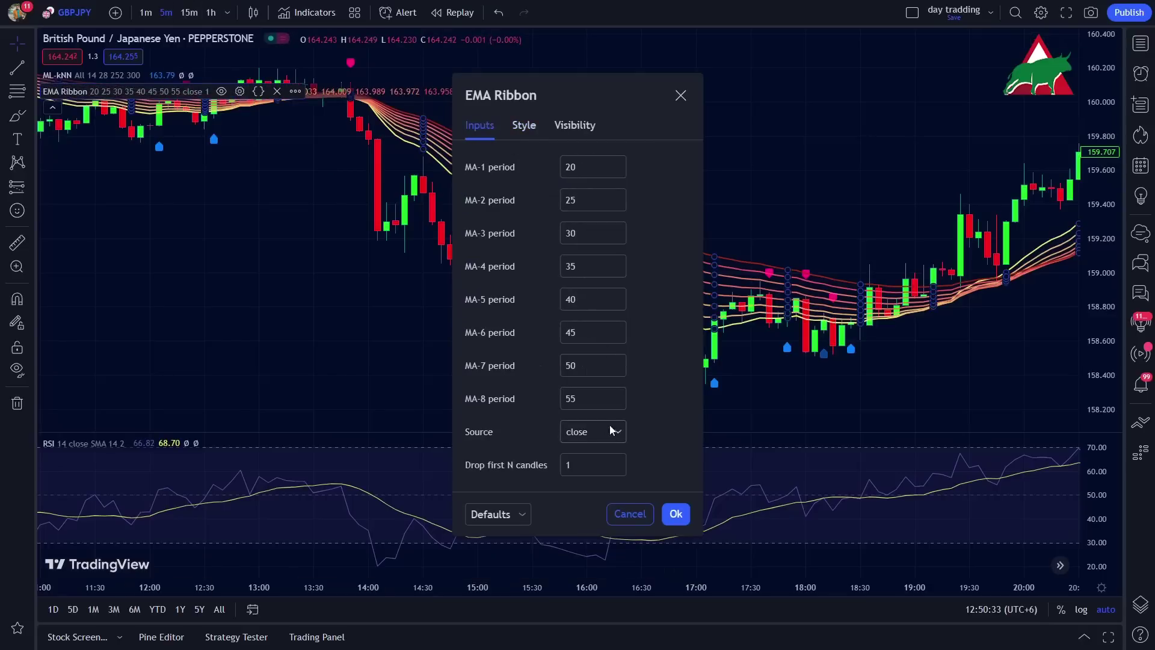
type("200")
left_click(525, 127)
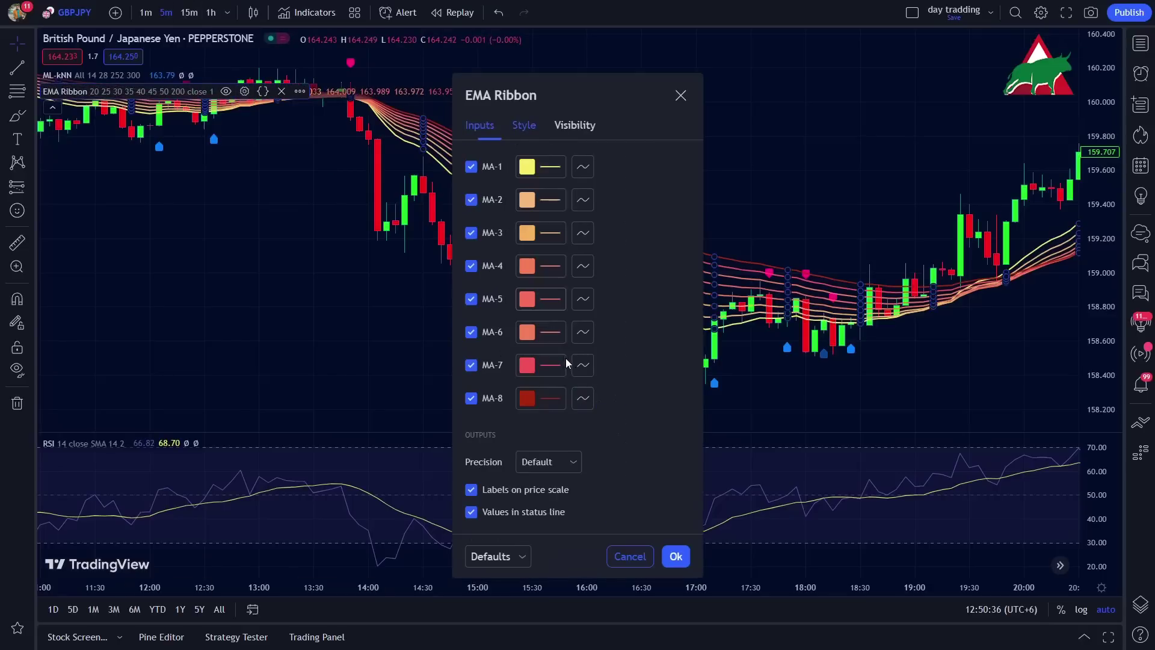
left_click(550, 398)
left_click(528, 420)
left_click(633, 385)
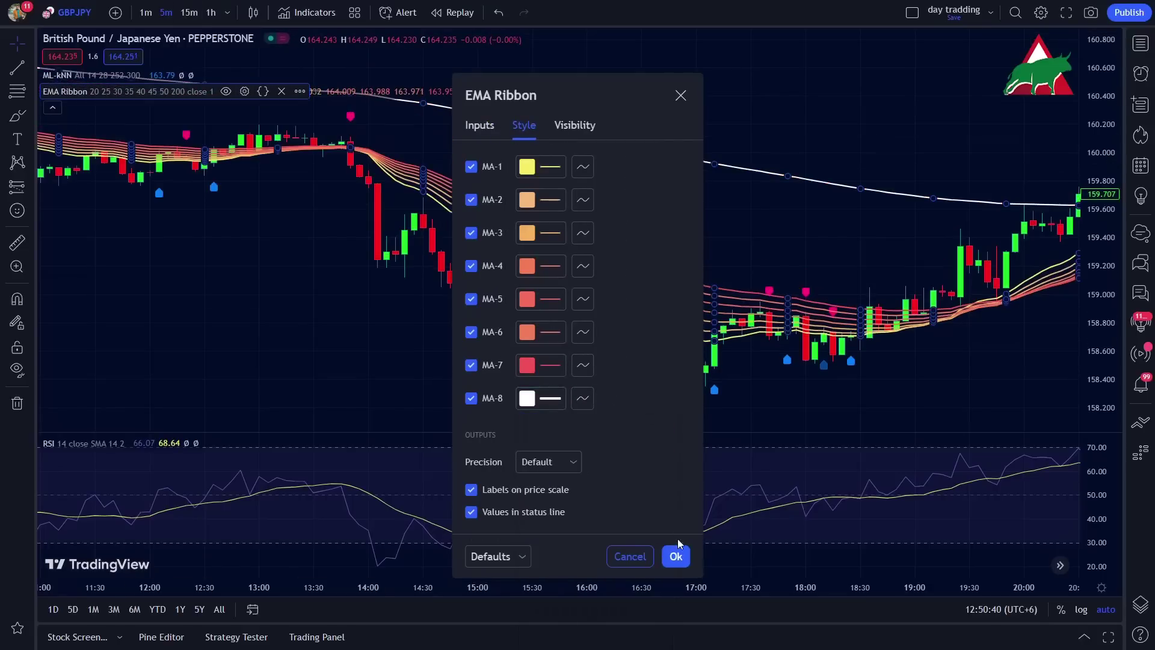
left_click(676, 556)
scroll(698, 400, "right", 5)
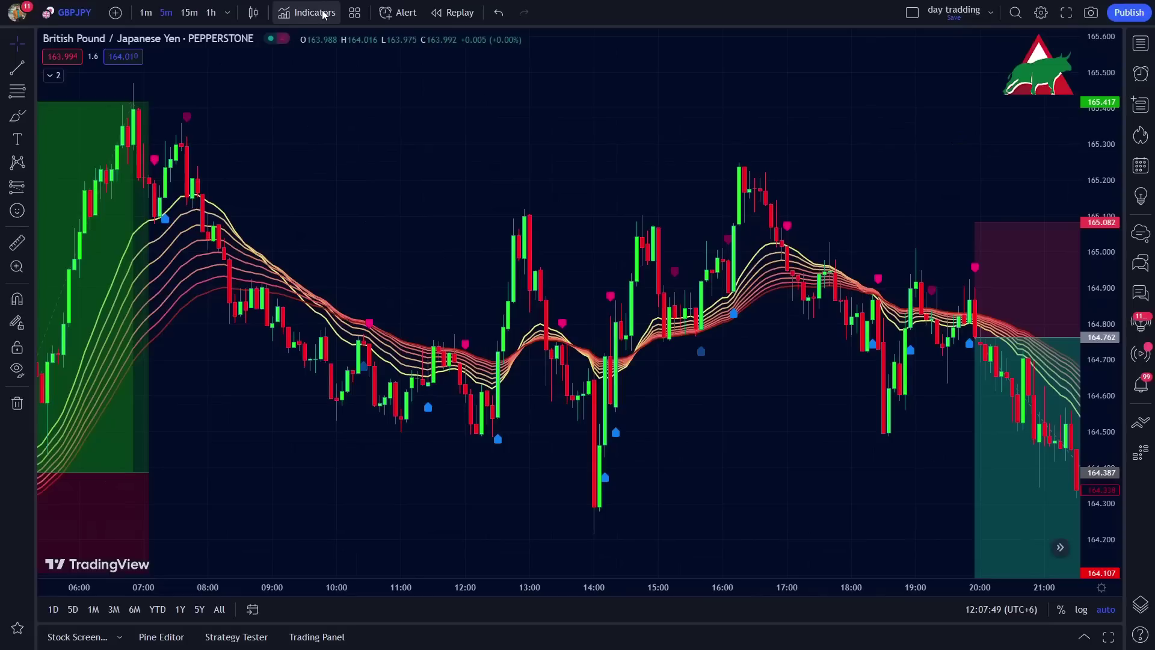
Step: Add the Relative Strength Index pane and scroll back to 10 March's pullback at a buy marker
left_click(322, 12)
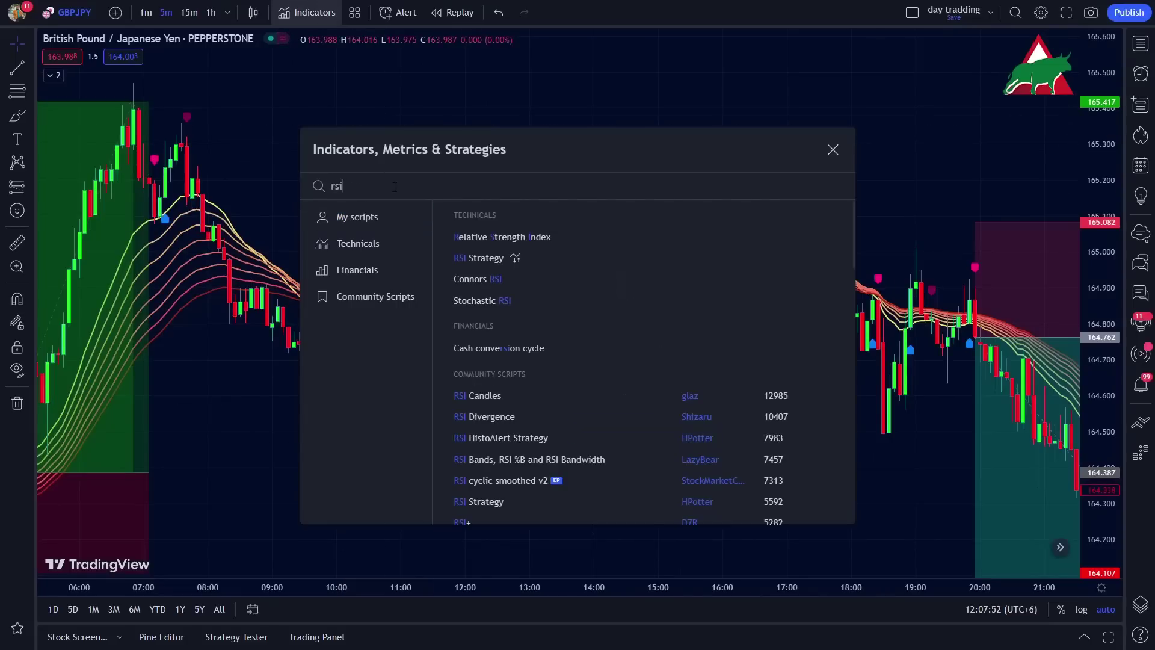
left_click(569, 239)
left_click(834, 150)
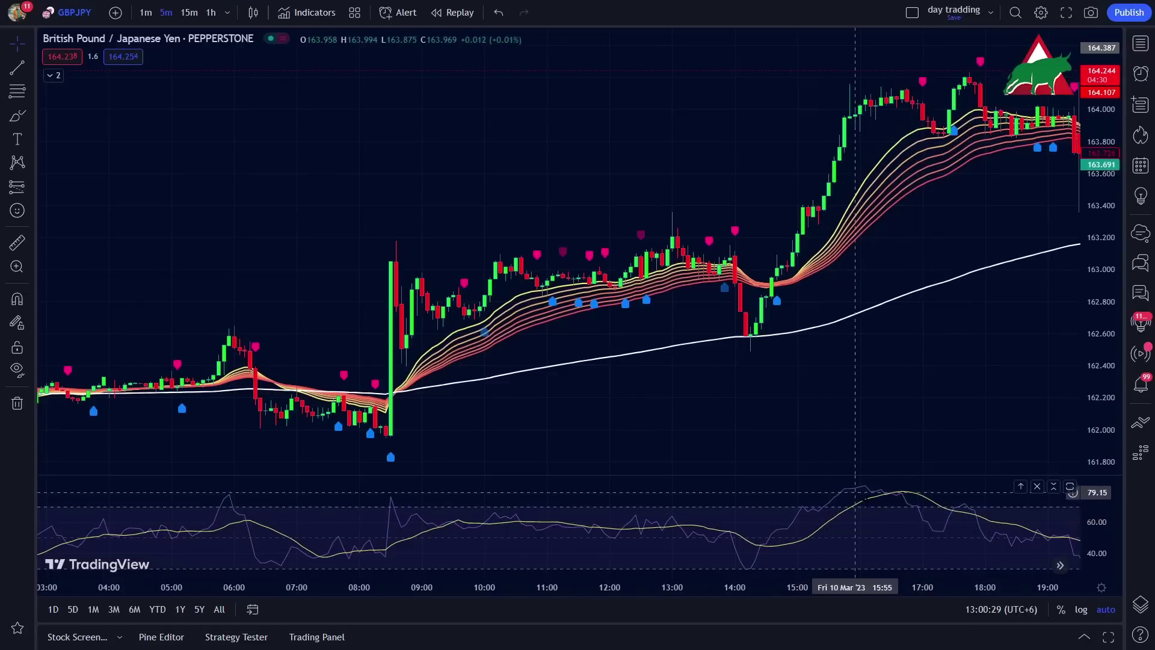
scroll(827, 380, "left", 1)
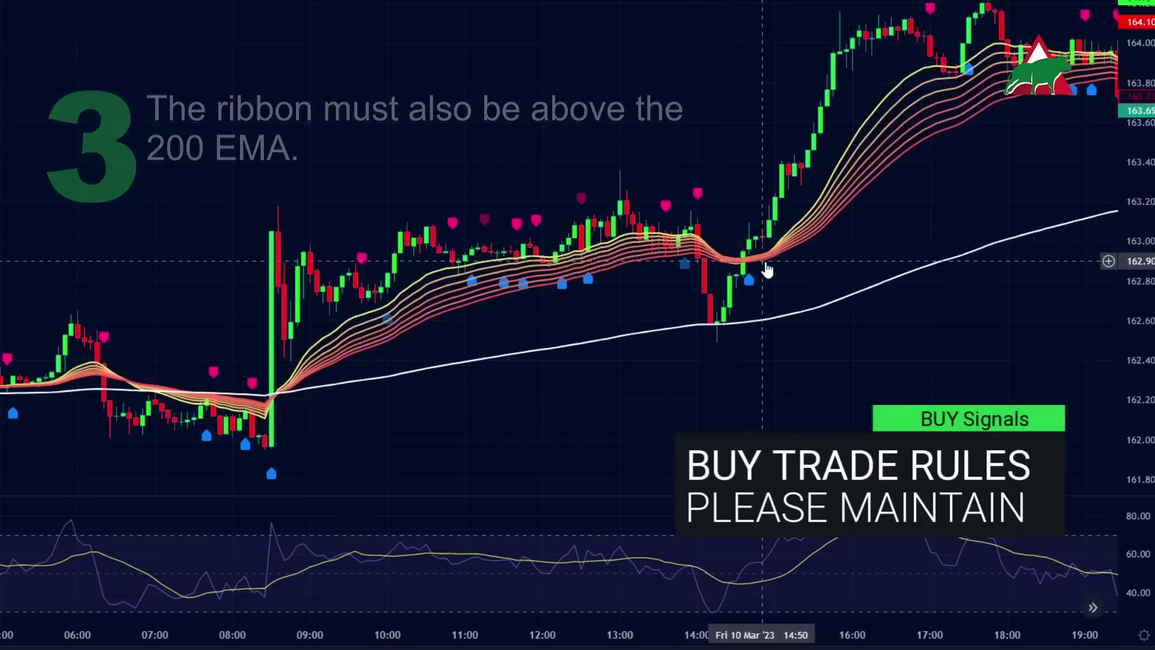
scroll(722, 256, "up", 3)
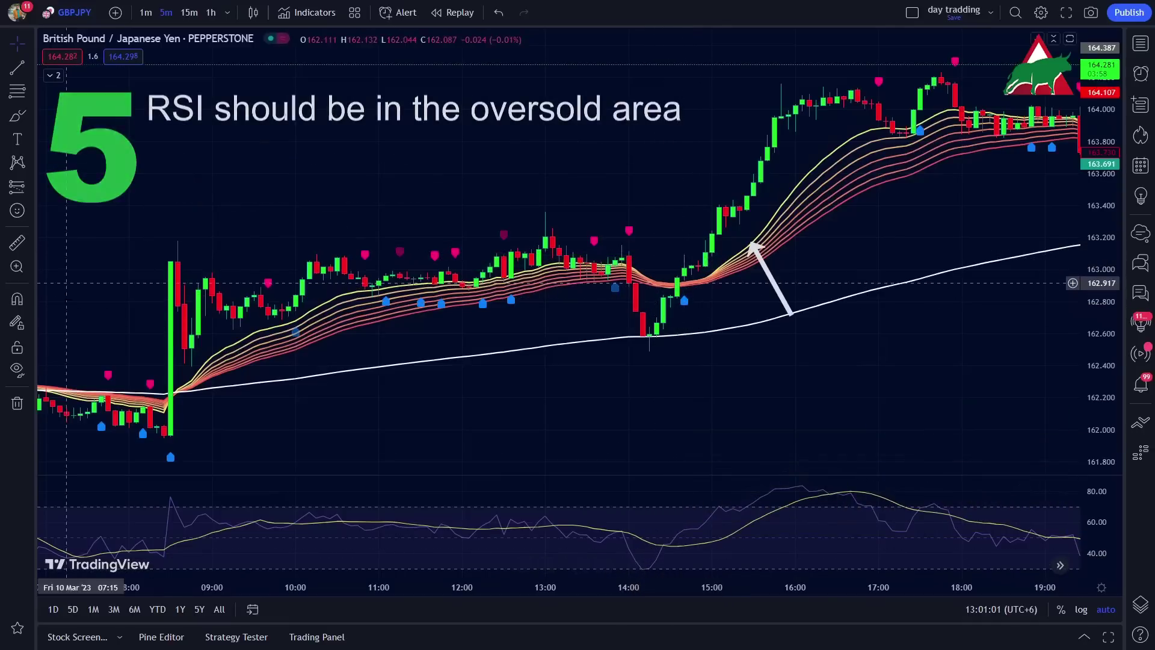
Step: Draw a long position on the 10 Mar buy signal, lowering its stop and raising its target
left_click(17, 187)
left_click(72, 186)
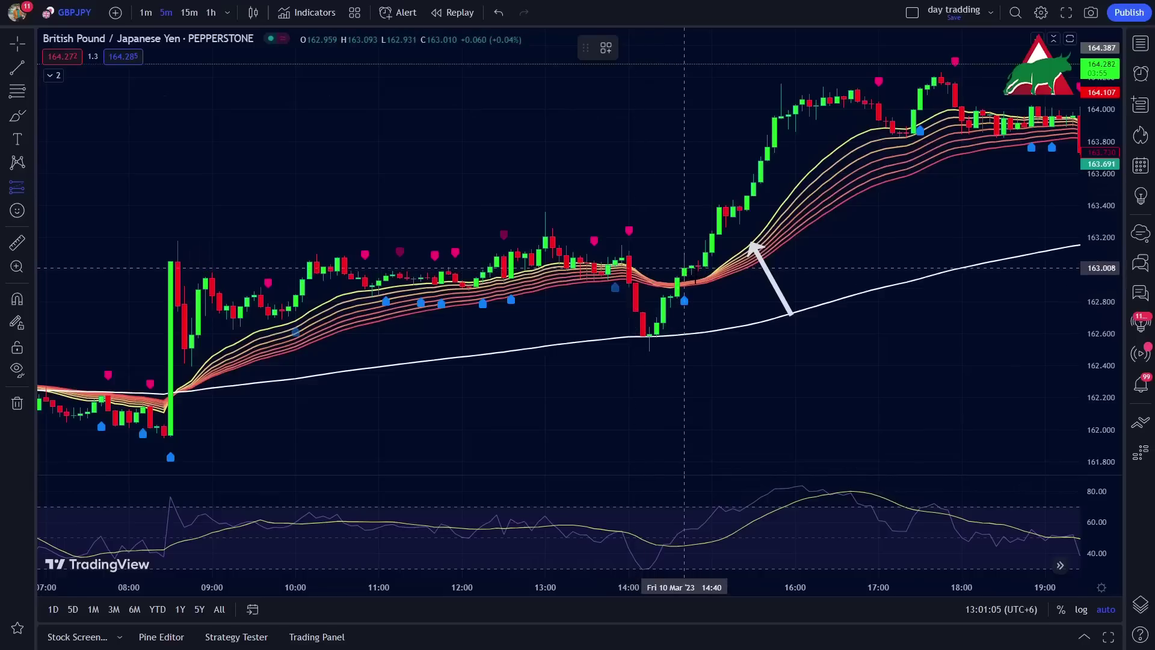
left_click(684, 268)
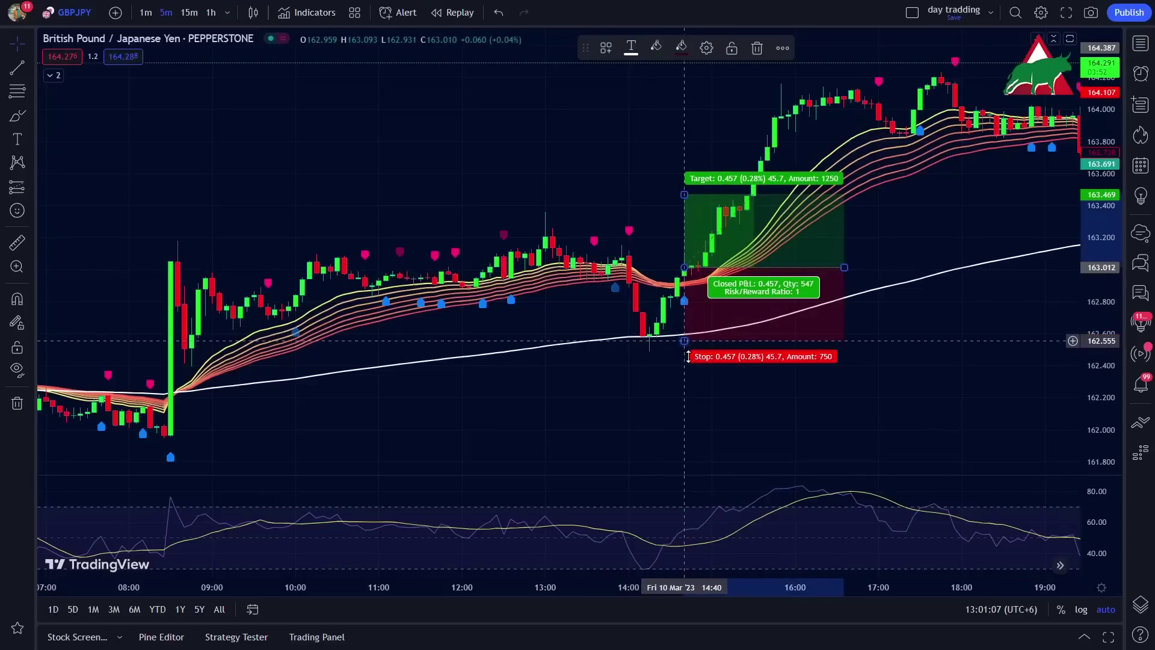
left_click_drag(689, 356, 688, 362)
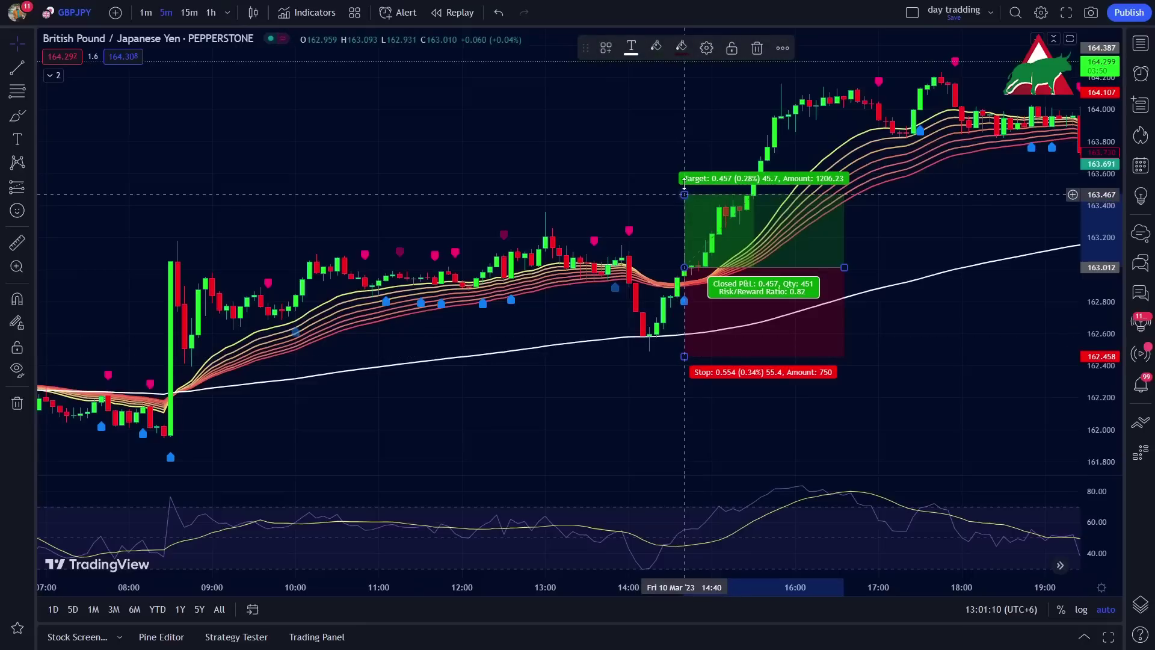
left_click_drag(684, 183, 684, 96)
Step: Readjust the long position's stop so the target is about twice the stop distance
left_click(711, 383)
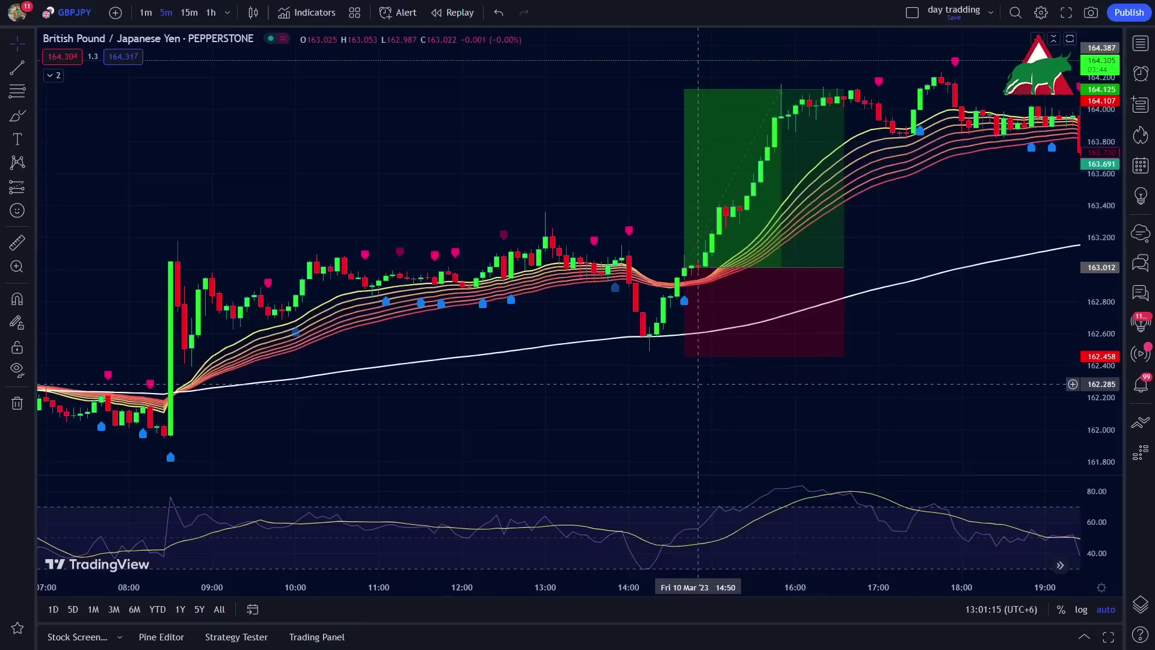
left_click(701, 359)
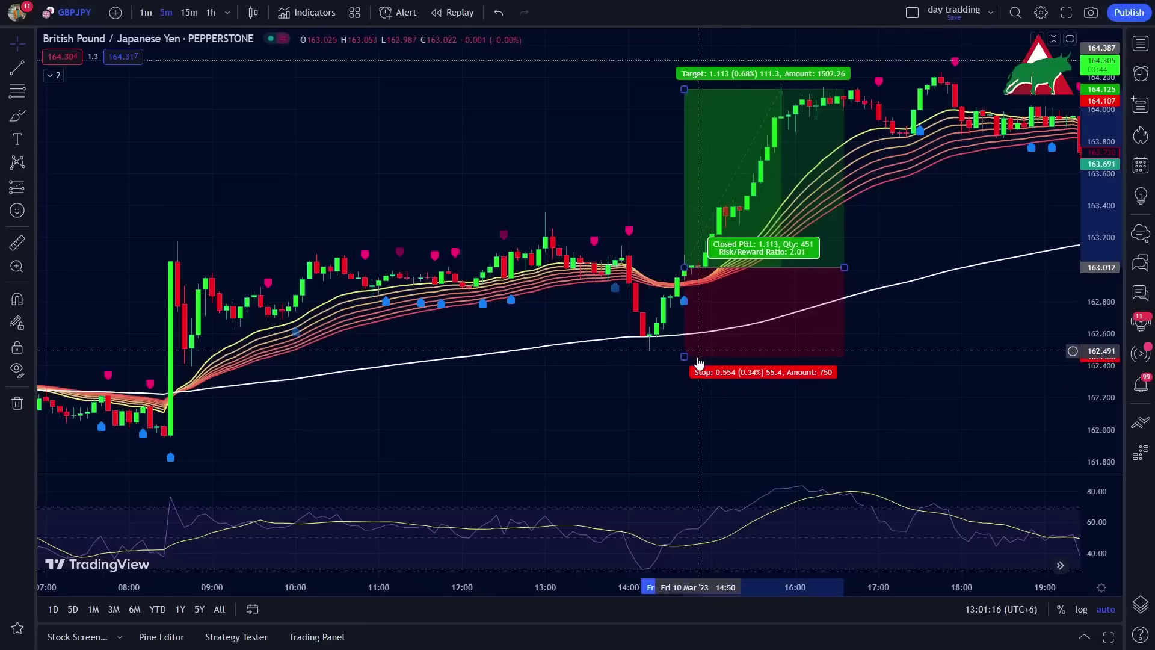
left_click_drag(685, 358, 686, 272)
left_click_drag(695, 102, 238, 102)
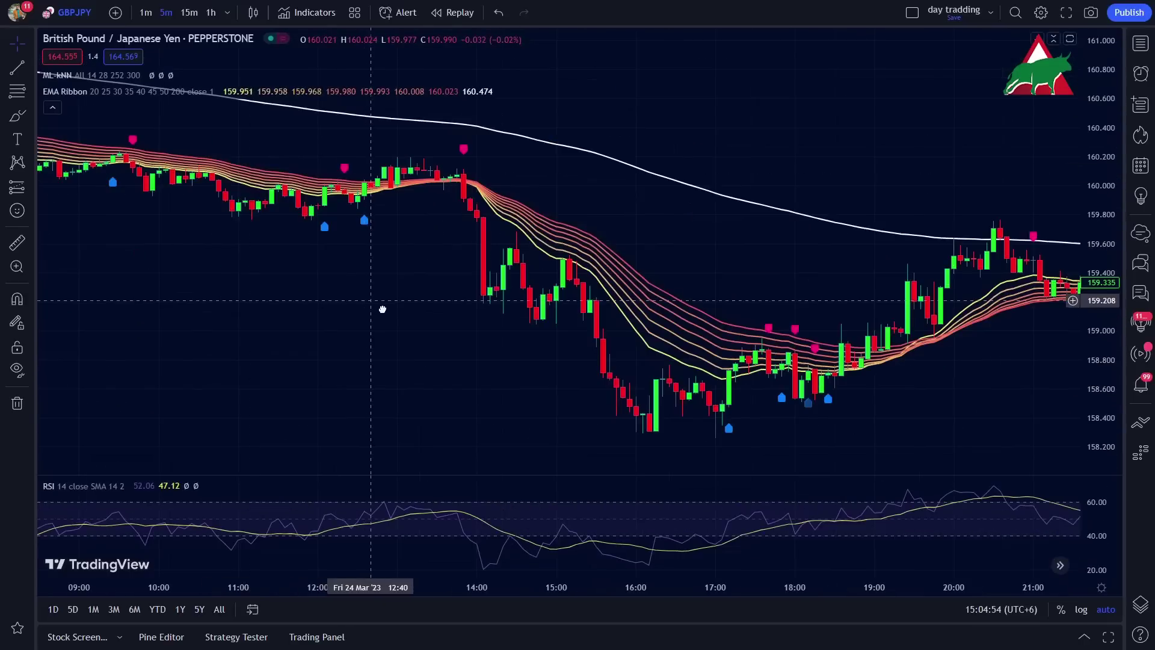
Step: Draw a short position on the 24 Mar sell signal, extended until its 4.06 risk/reward target hits
left_click_drag(381, 309, 394, 310)
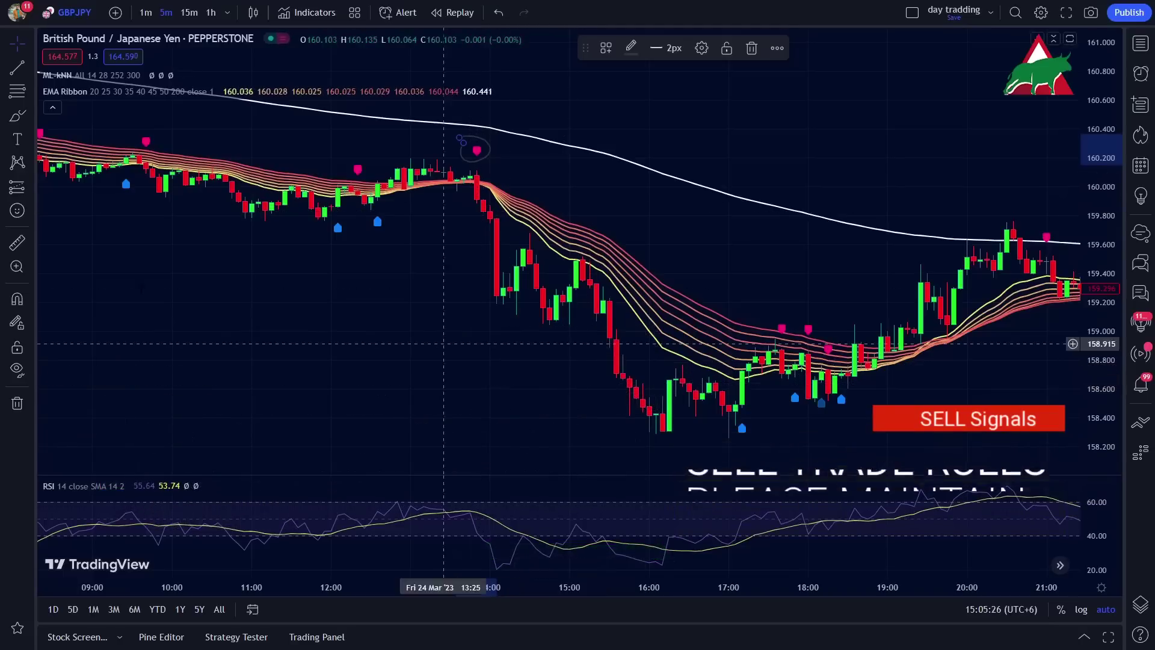
left_click(30, 188)
left_click(84, 215)
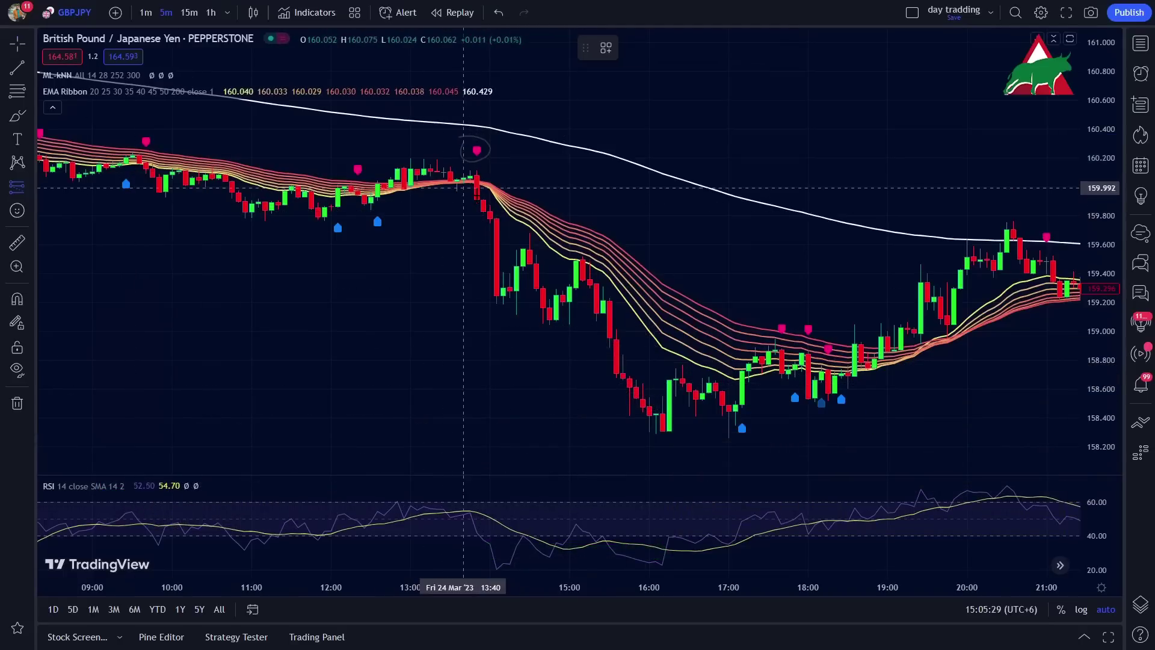
left_click(477, 198)
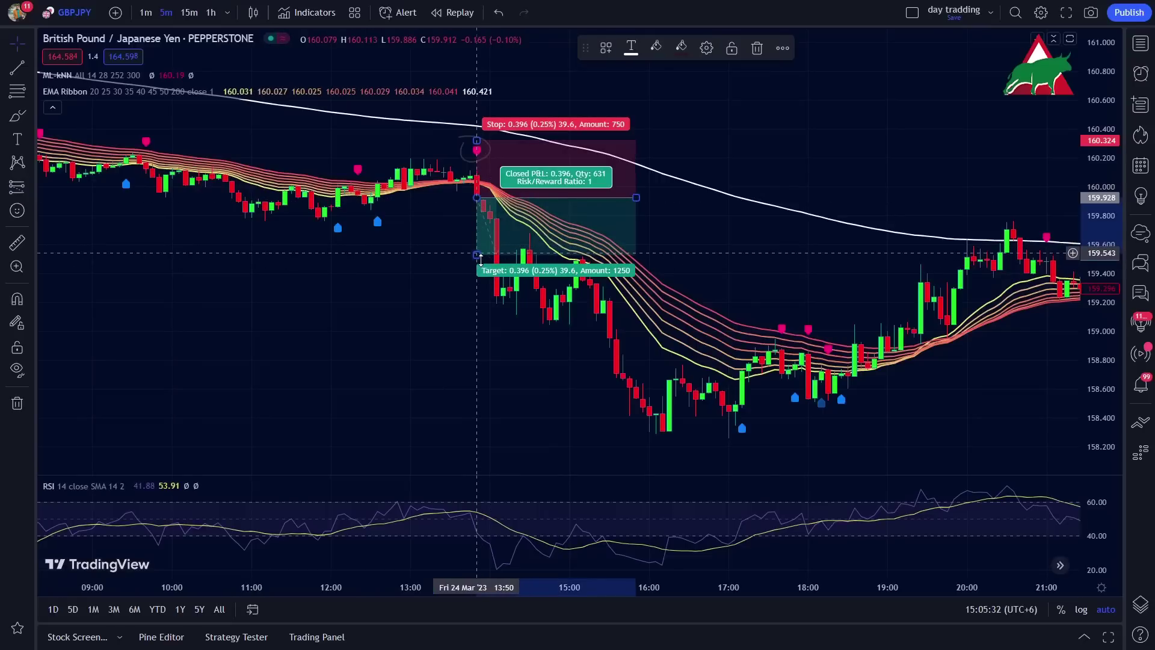
left_click_drag(480, 264, 496, 434)
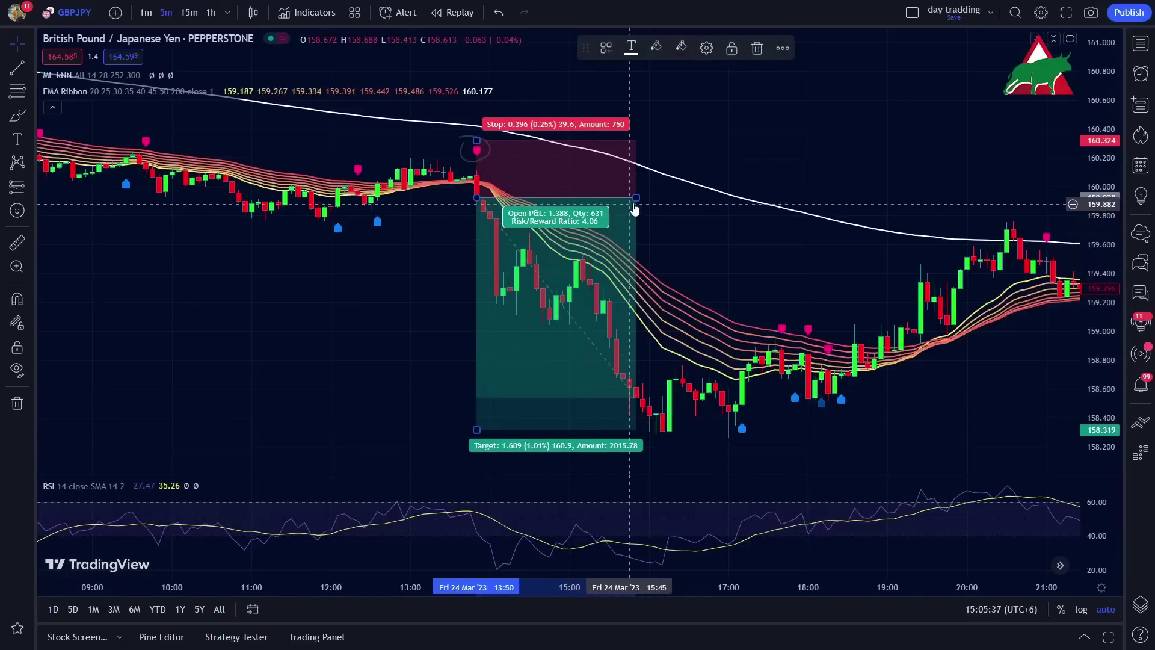
left_click_drag(645, 200, 662, 204)
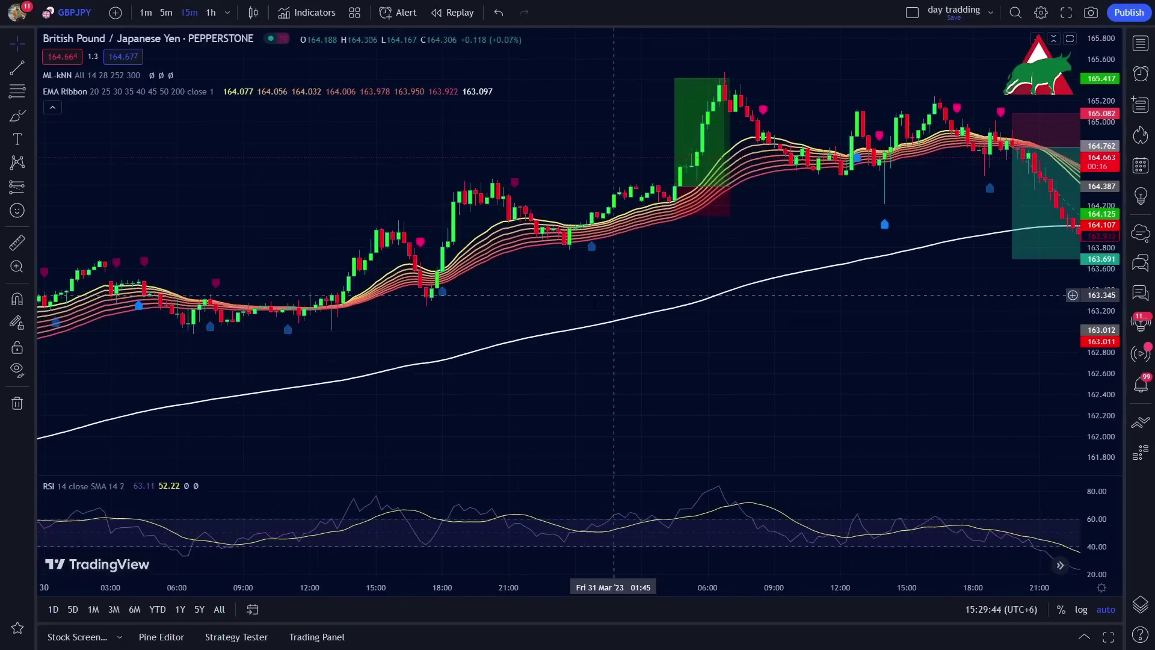
left_click(443, 193)
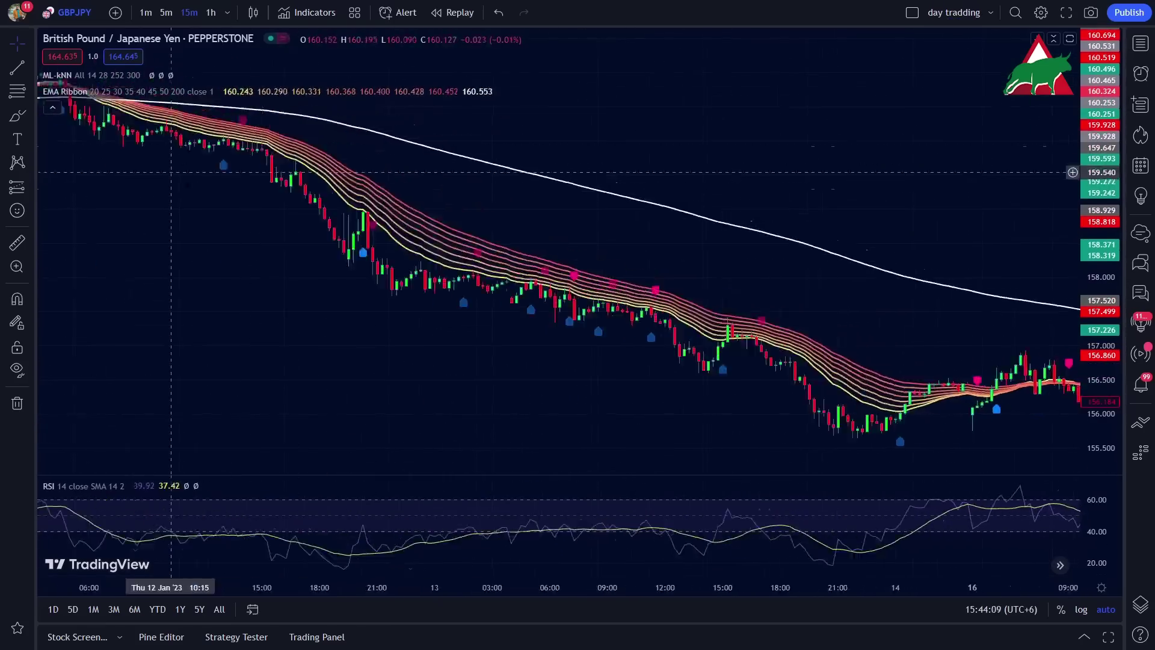
Step: Open the position tools list while viewing the 15-minute chart's 31 Mar backtests
left_click(16, 187)
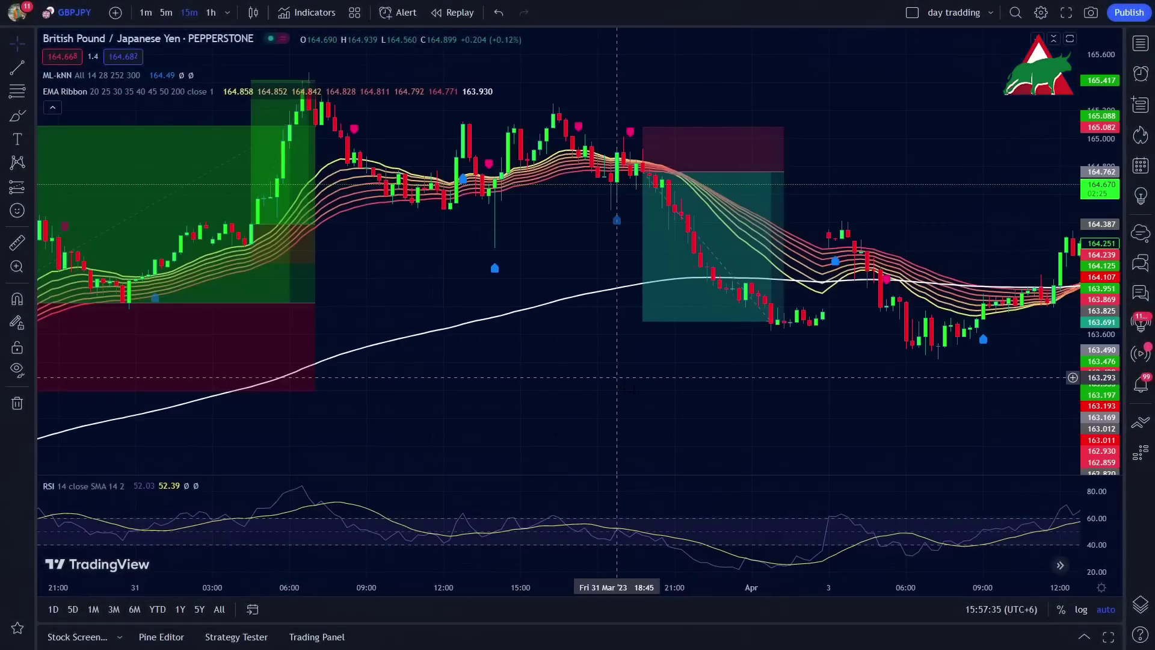
Step: Review the settings of the green long and teal short position drawings
mouse_move(639, 390)
left_mouse_down()
mouse_move(683, 392)
mouse_move(647, 388)
left_mouse_up()
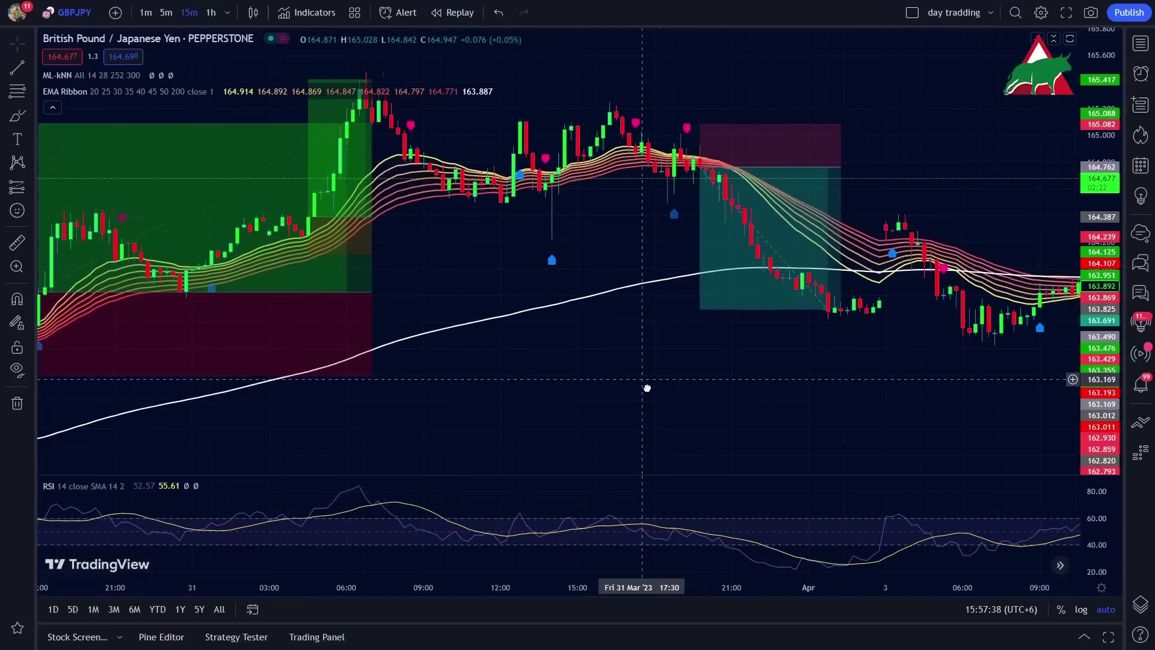
left_click(354, 114)
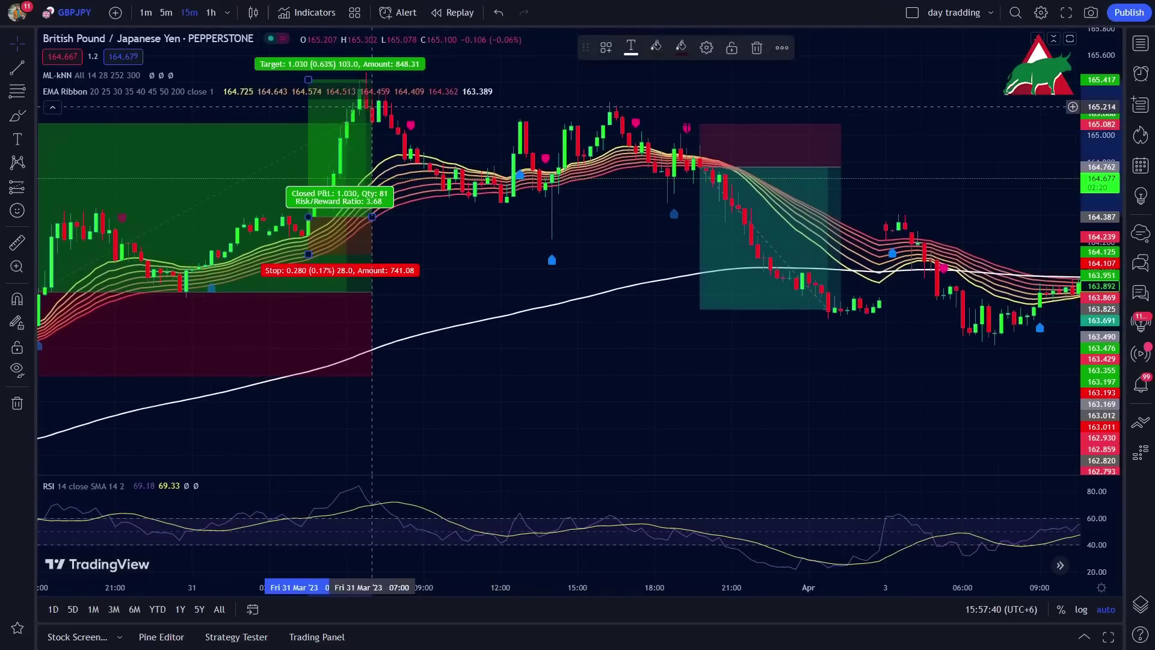
left_click(705, 51)
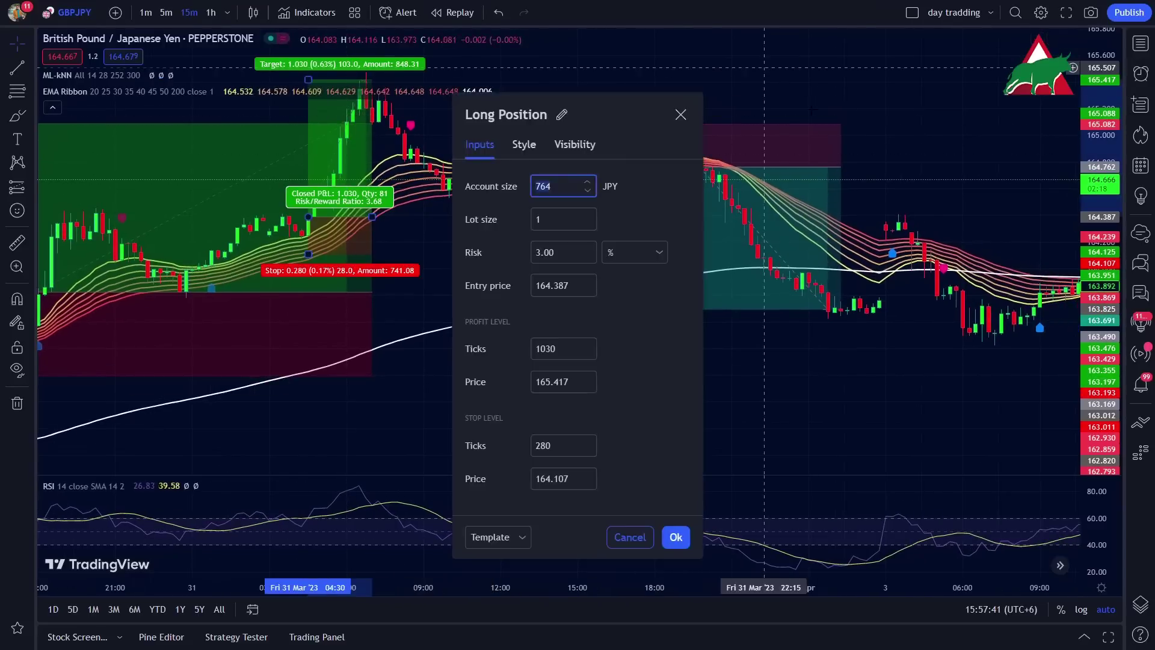
left_click(682, 115)
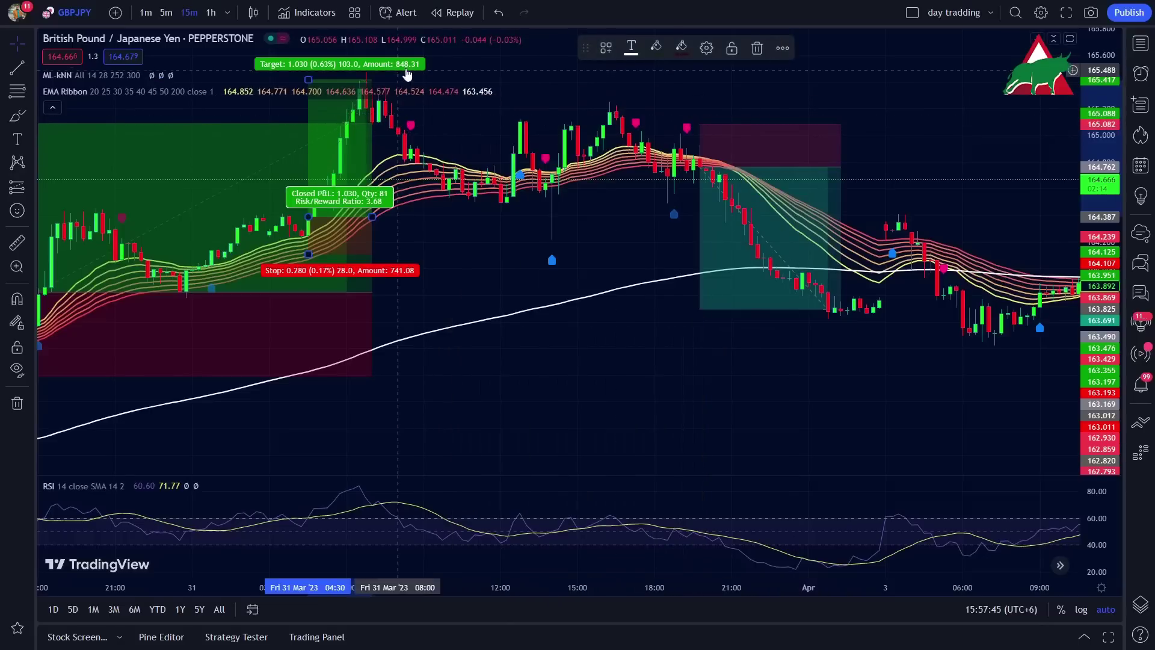
left_click(774, 191)
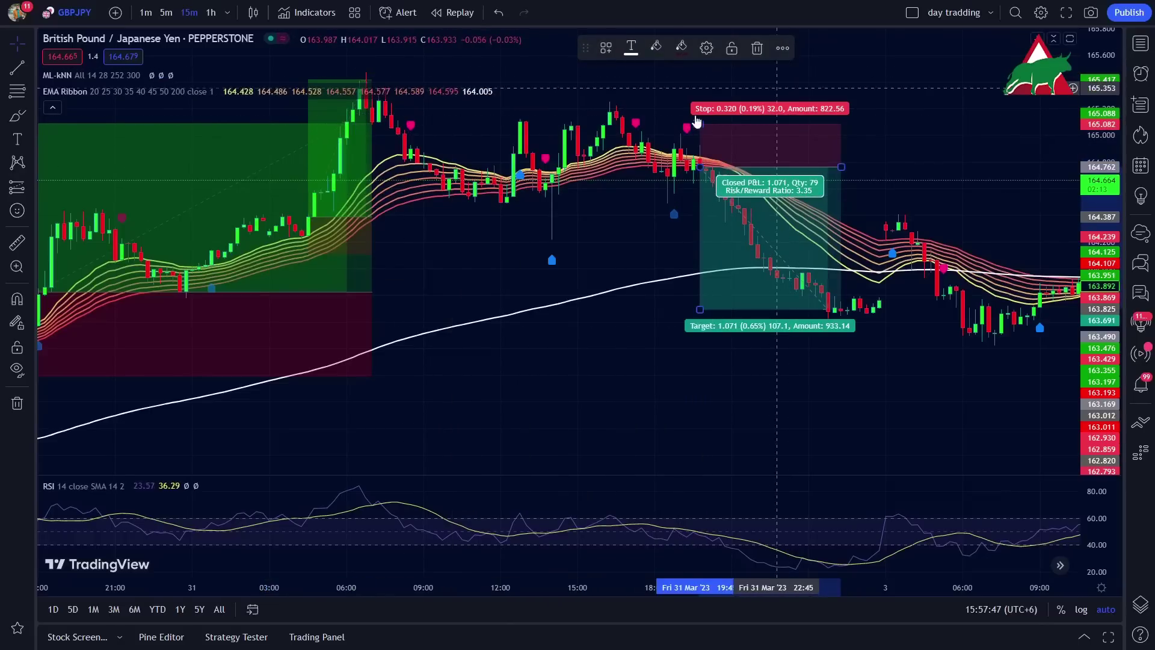
left_click(708, 47)
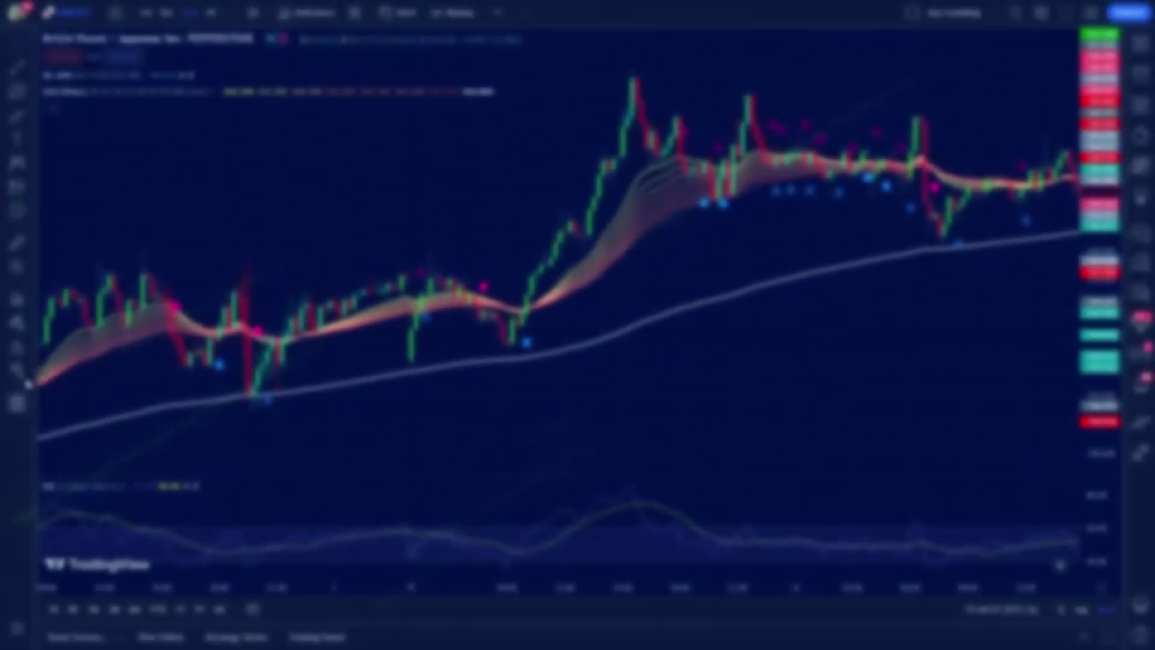
Step: Place a long position on the 6 Jan buy signal, closing at -0.322 (1.69 risk/reward)
left_click(535, 293)
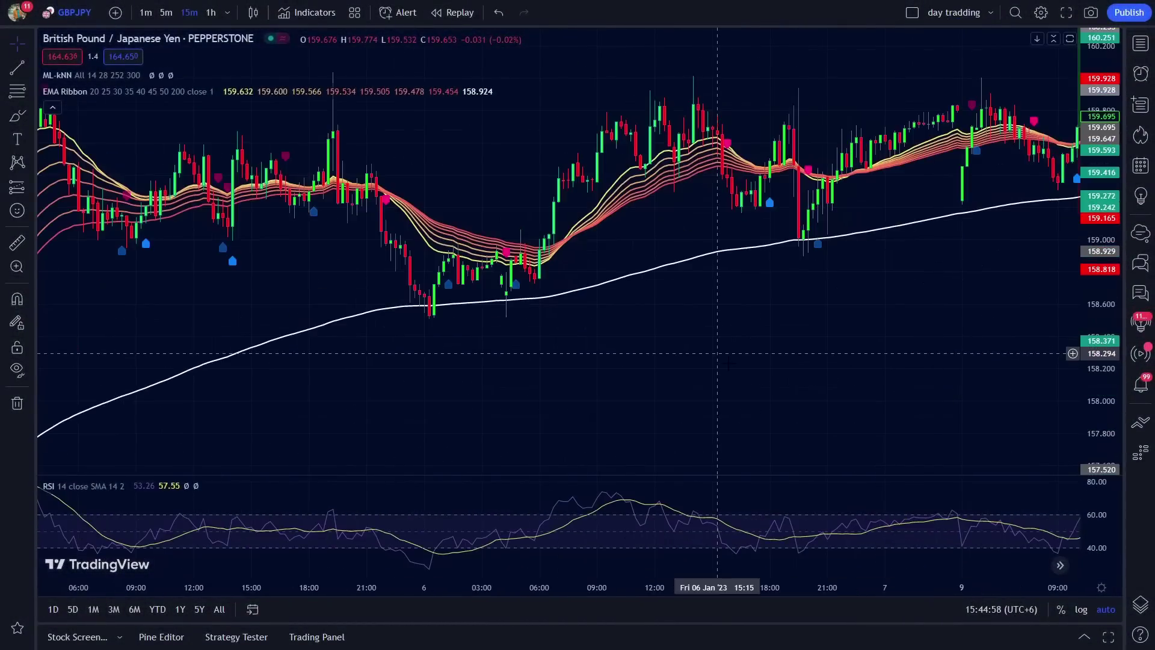
left_click_drag(717, 355, 587, 363)
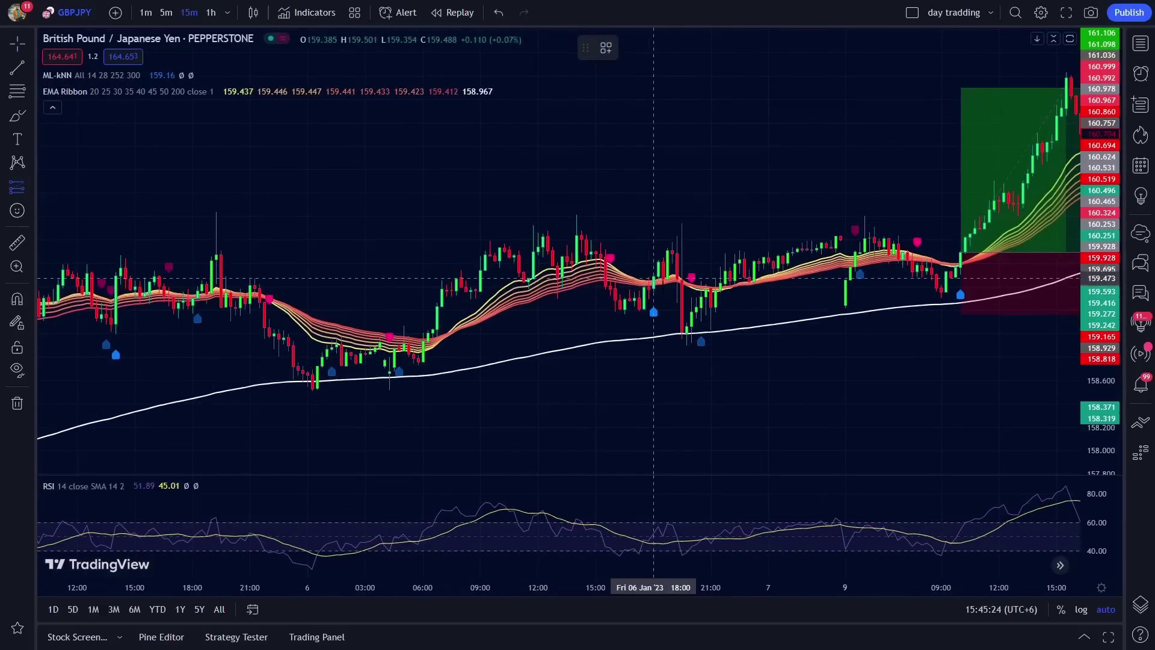
left_click(654, 278)
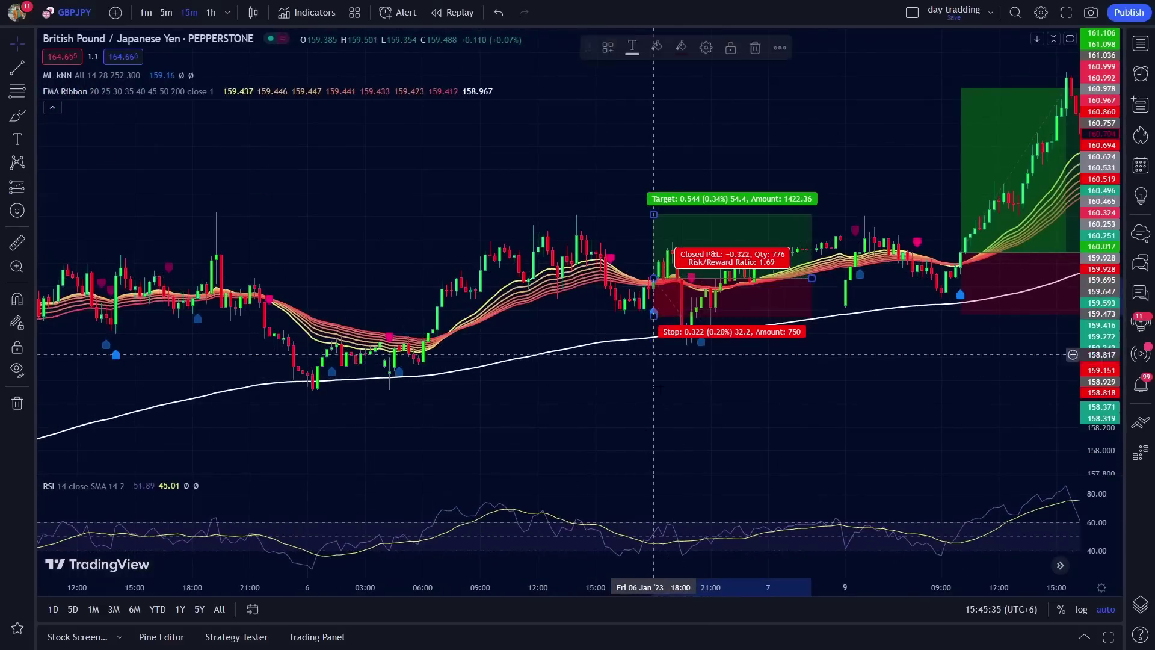